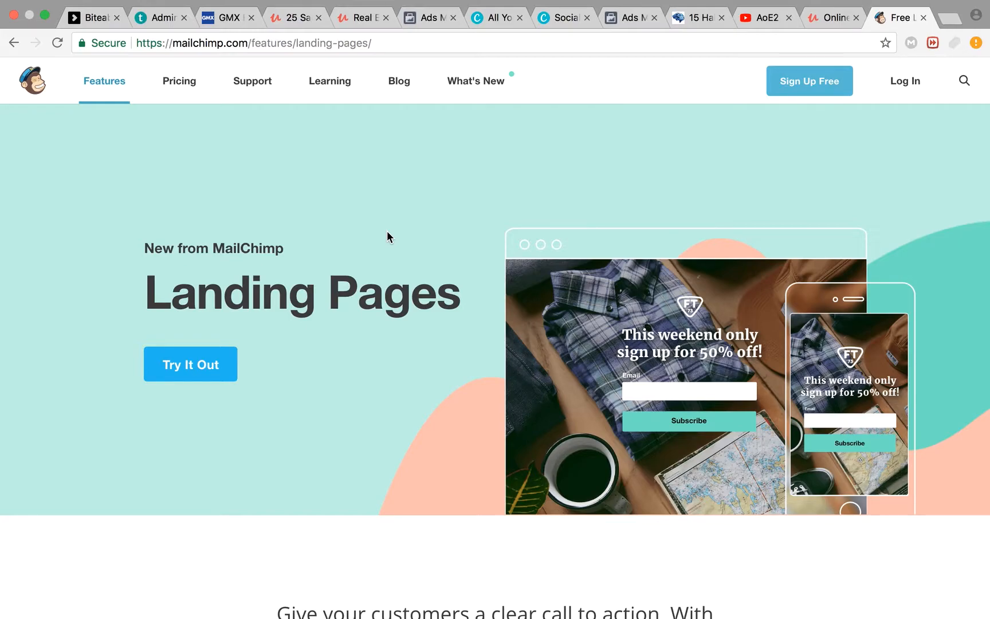
Open the pricing page to compare the New Business, Growing Business and Pro Marketer plans.
left_click(179, 85)
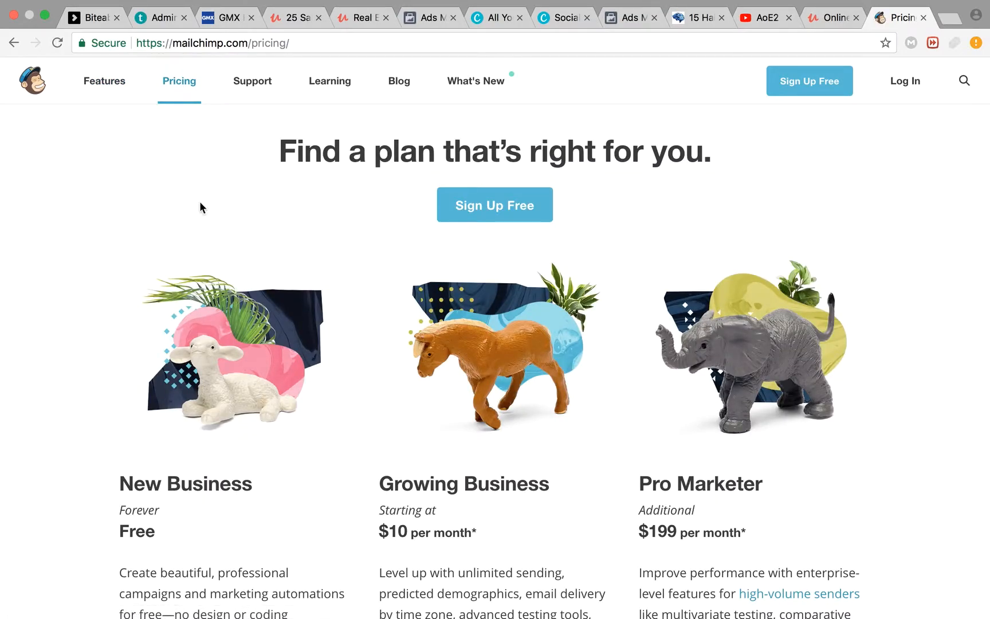
scroll(234, 349, "down", 5)
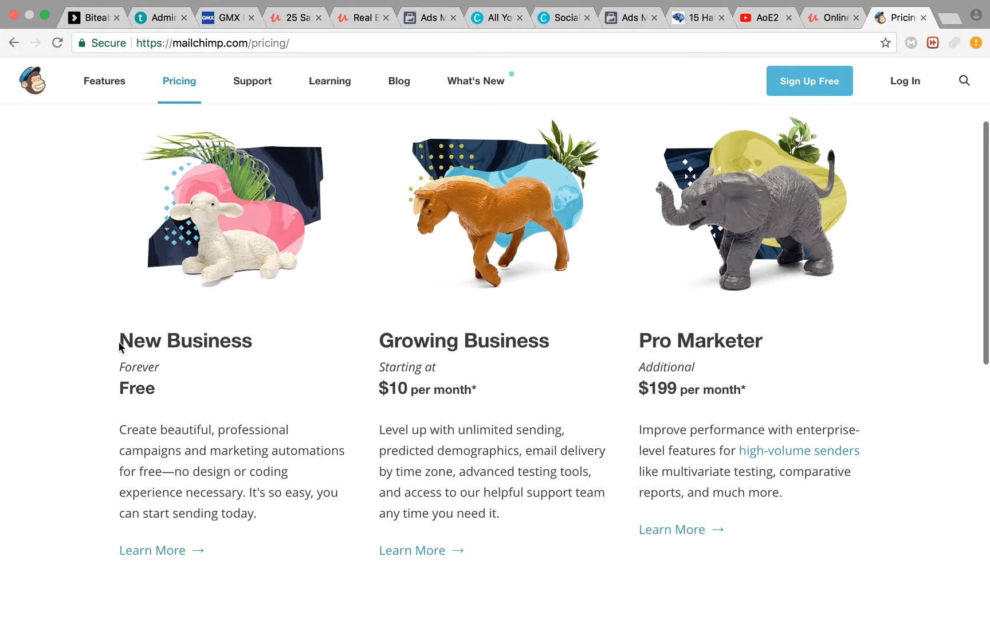
scroll(182, 337, "up", 1)
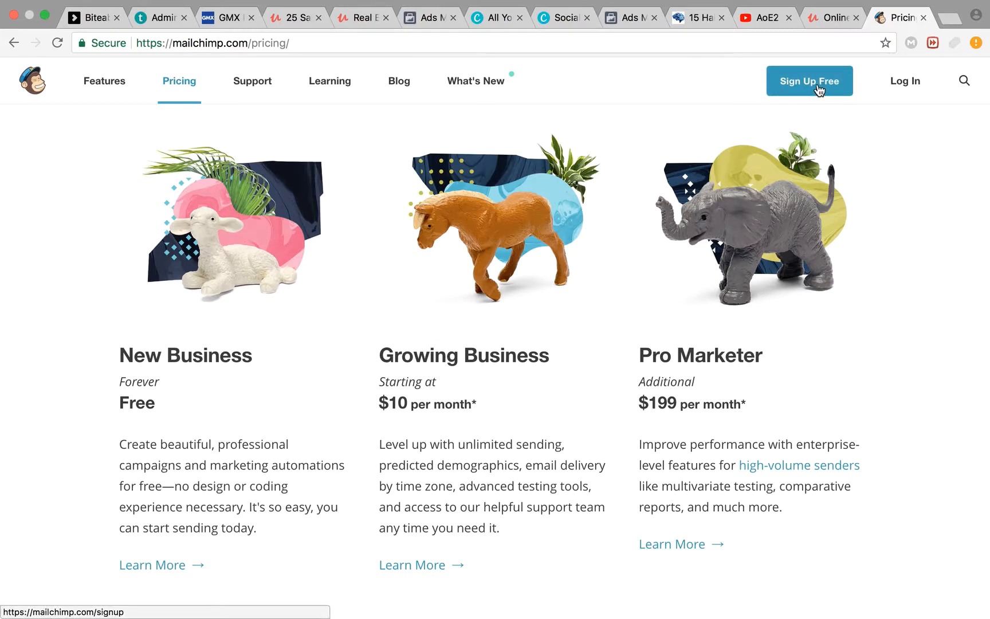
Log in with the account credentials, then enter the SMS verification code to reach the dashboard.
left_click(899, 86)
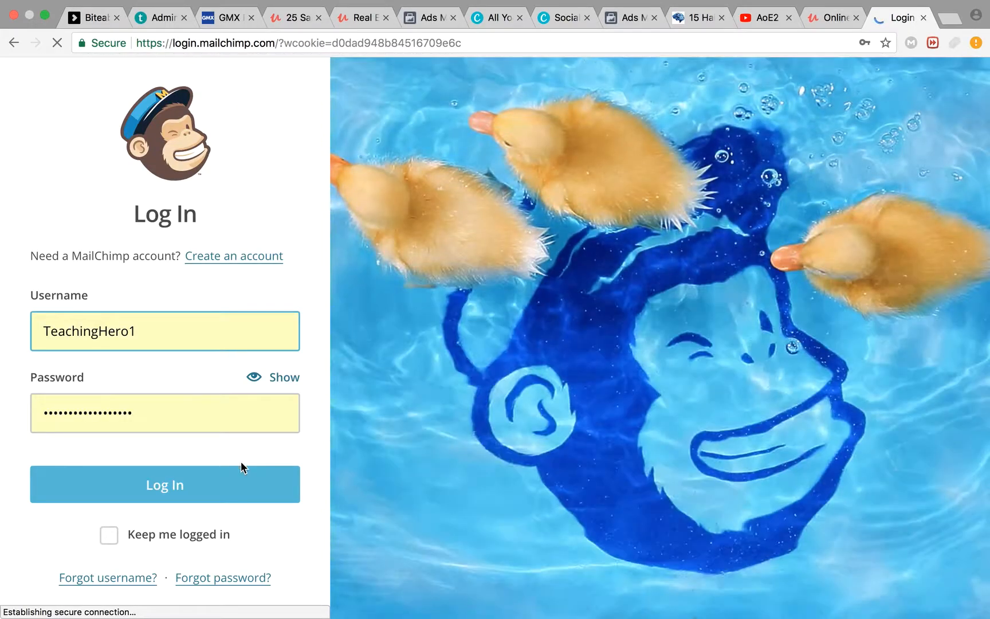
left_click(195, 487)
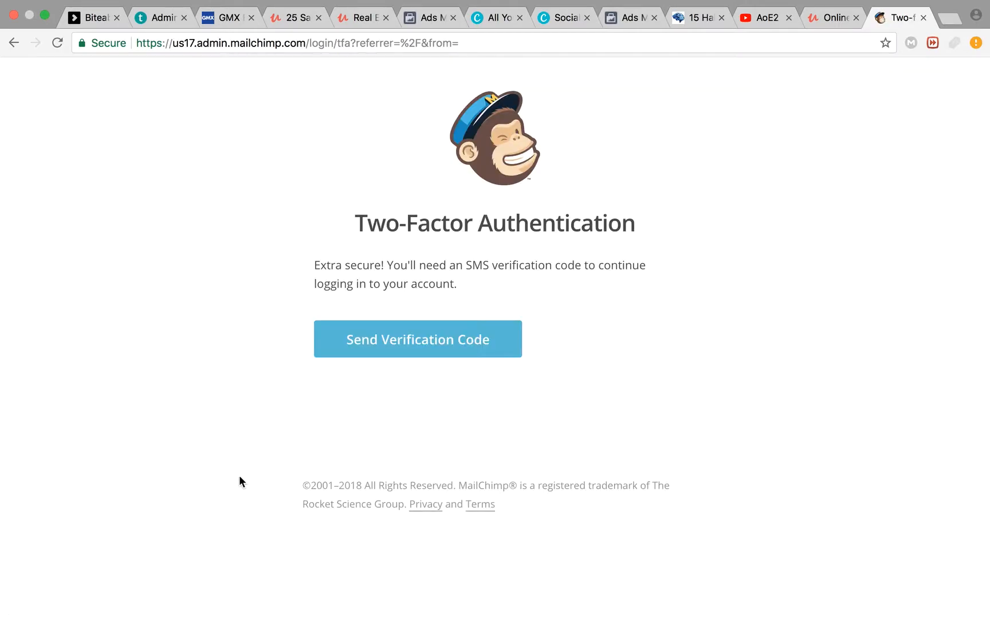
left_click(394, 344)
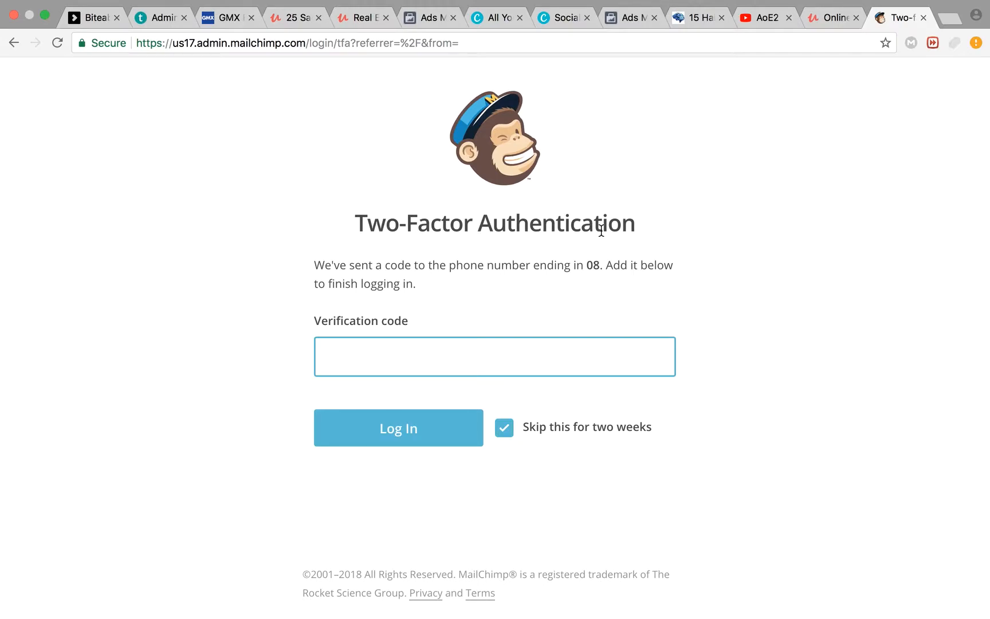
left_click(374, 445)
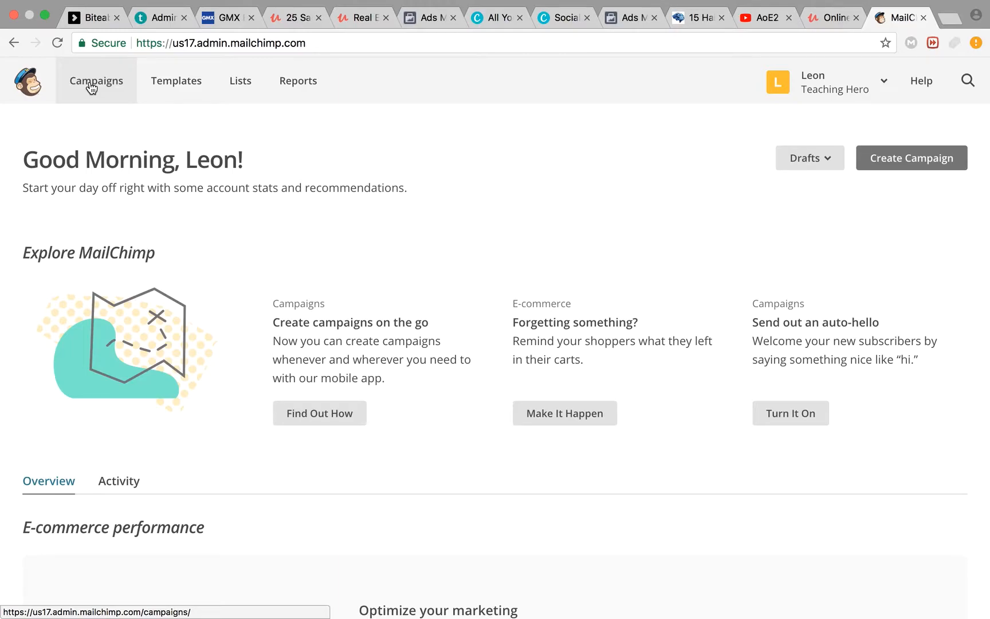
Create a brand new list named 'Example List'.
left_click(230, 86)
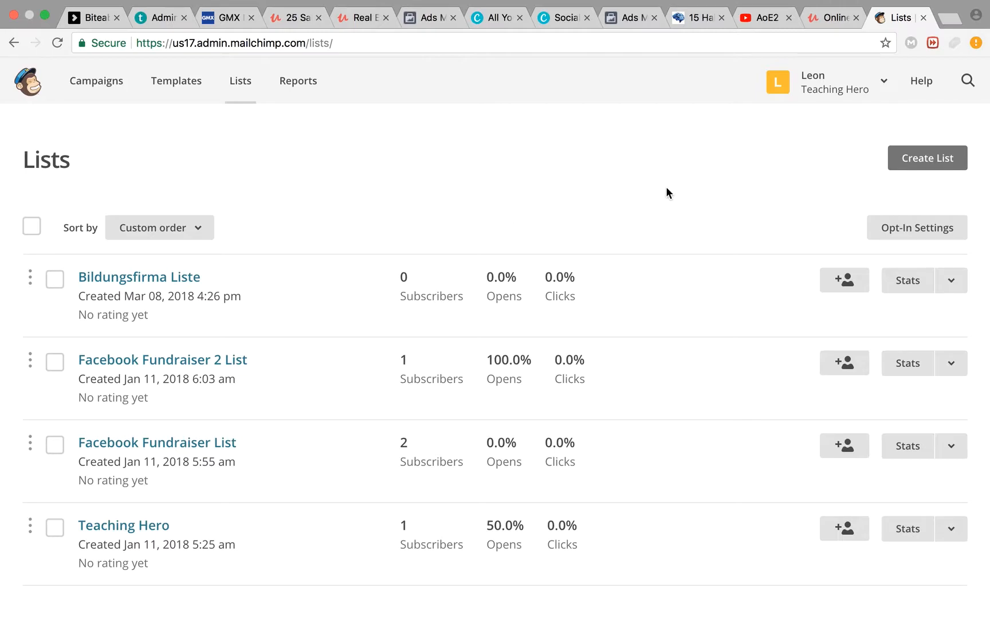
left_click(925, 166)
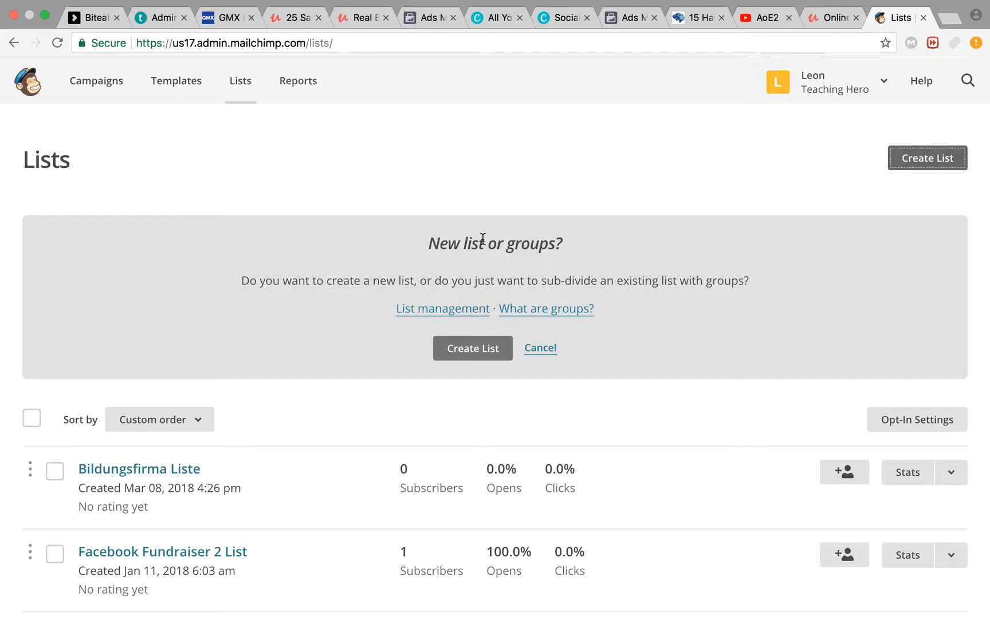
left_click(456, 351)
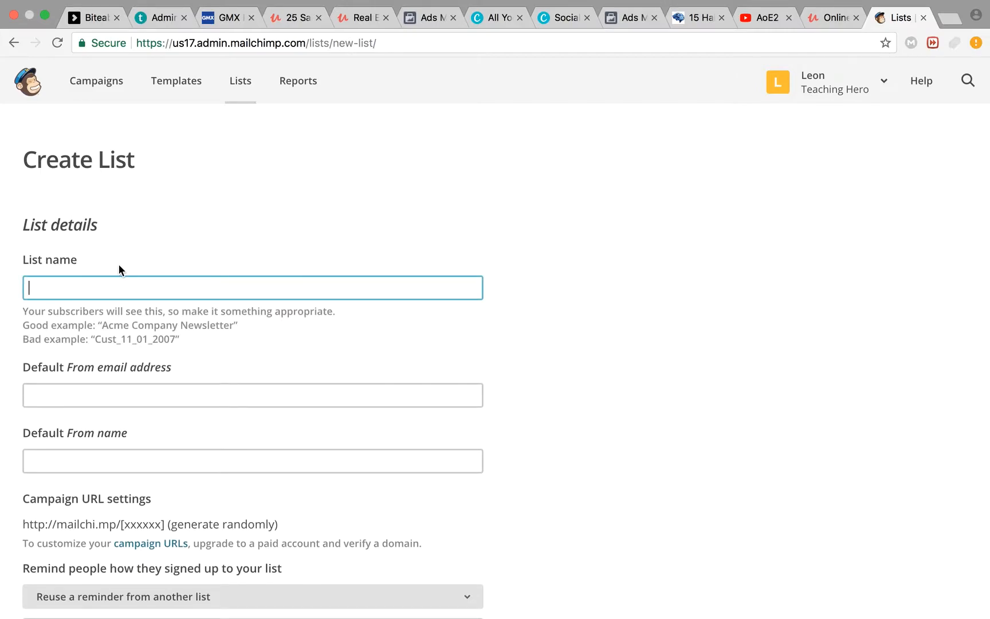
type("Example List")
Fill in the list's default From e-mail address with the sender's address.
left_click(72, 389)
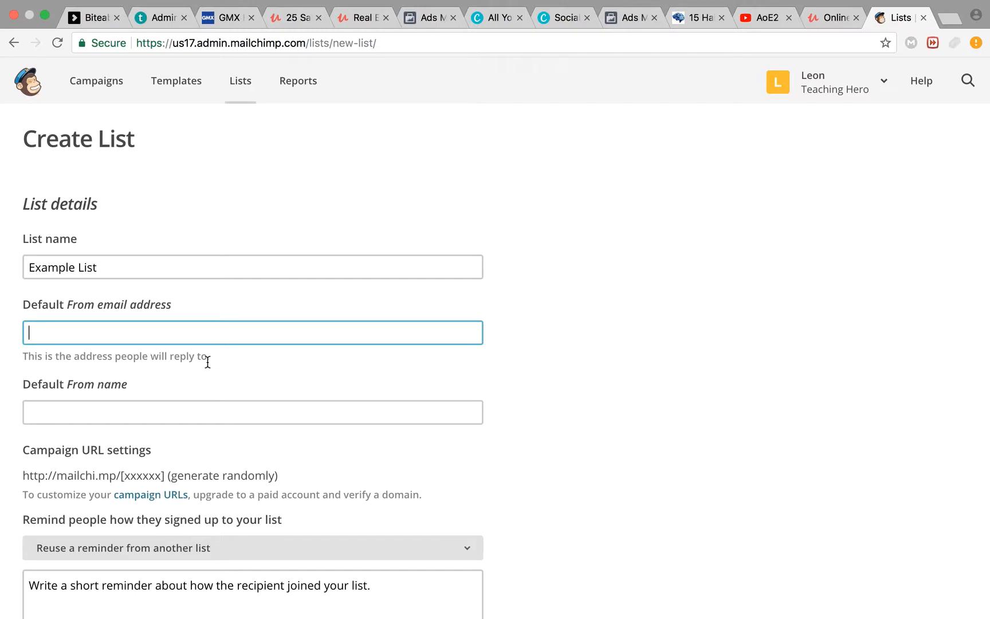
key("Down")
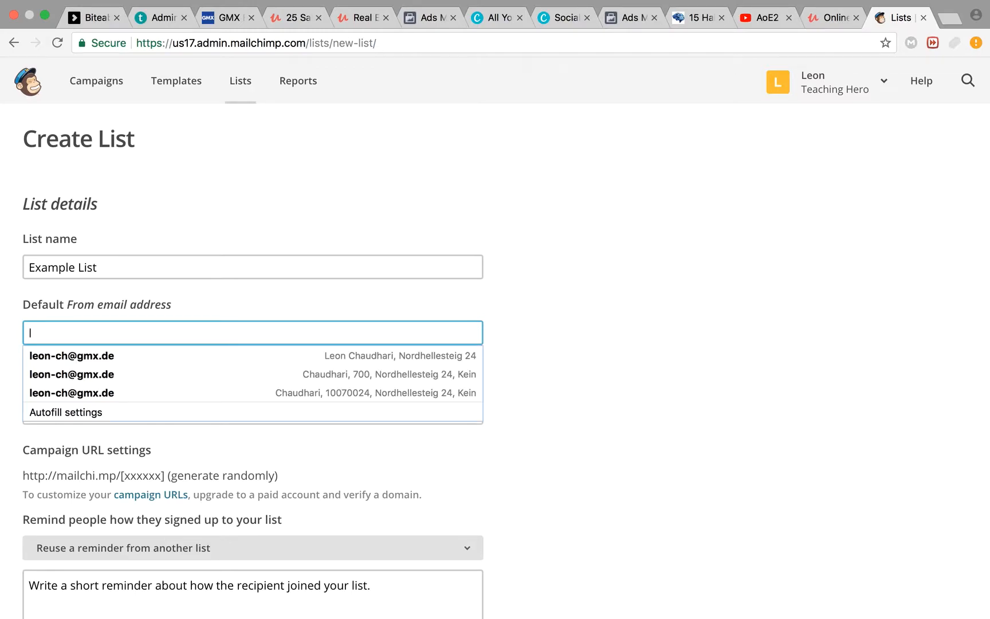
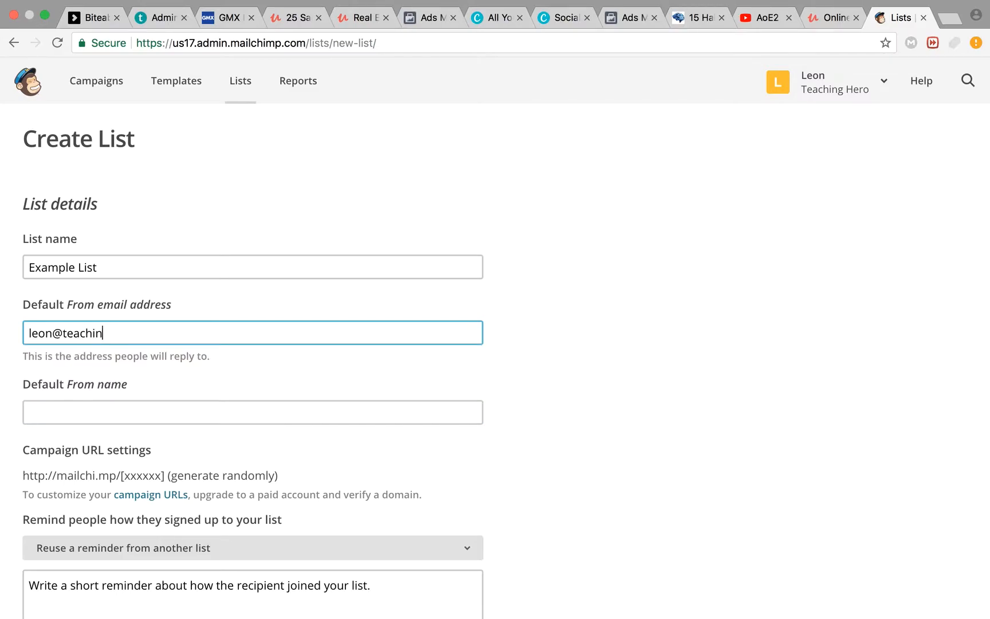
left_click(58, 433)
left_click(87, 406)
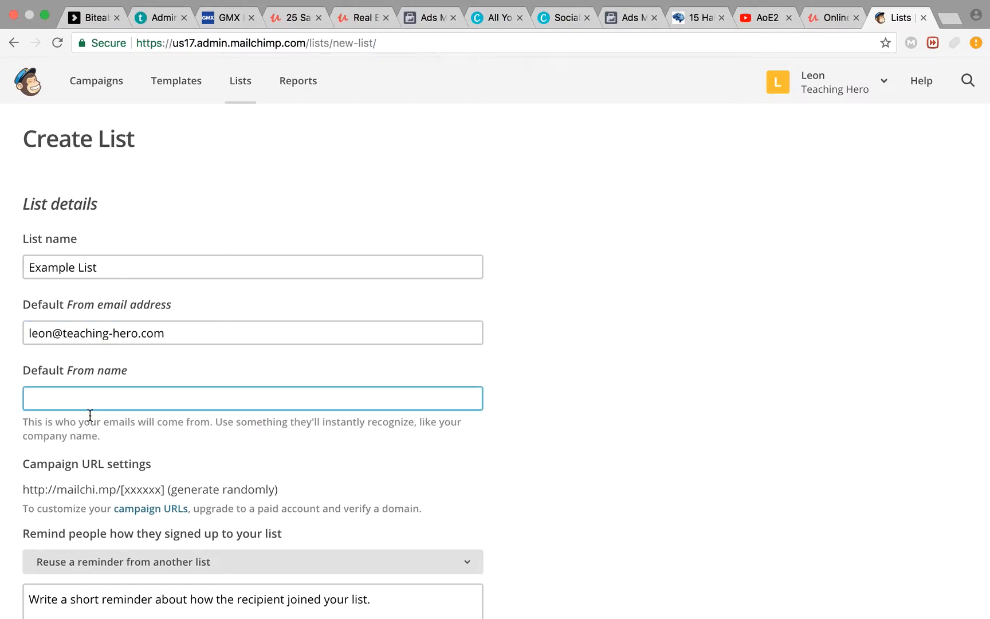
Enter the sender's name as default From name and reuse the Facebook Fundraiser 2 List reminder.
type("Leon Chaudhari")
scroll(238, 437, "down", 4)
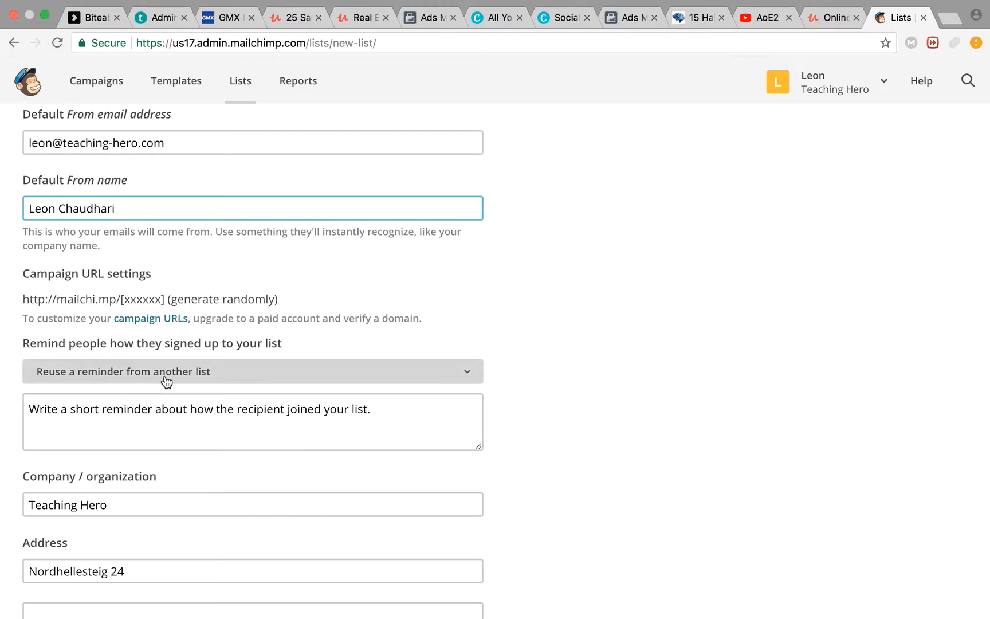
left_click(332, 372)
left_click(235, 383)
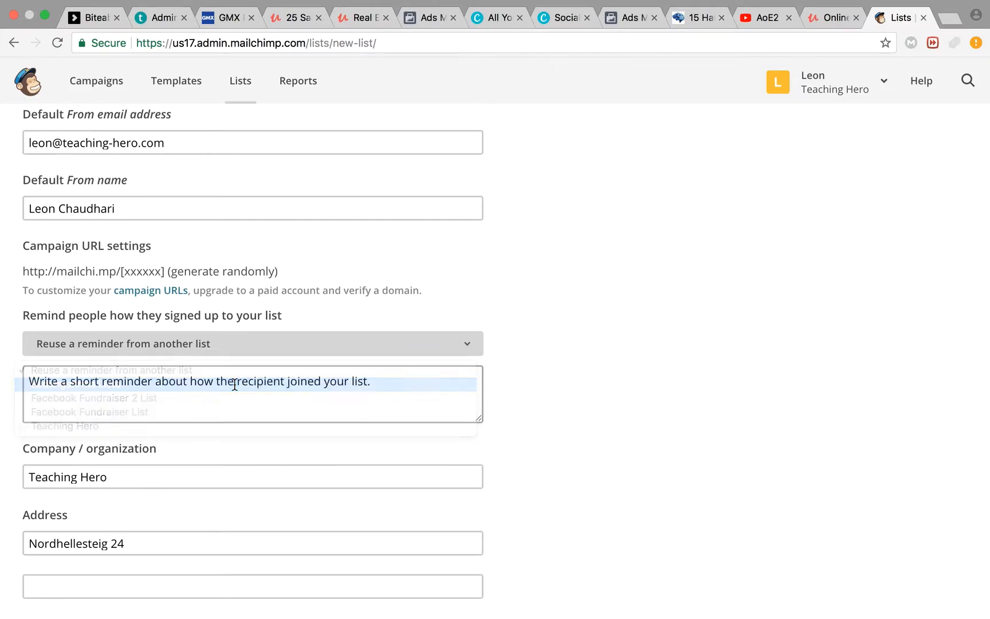
left_click(230, 350)
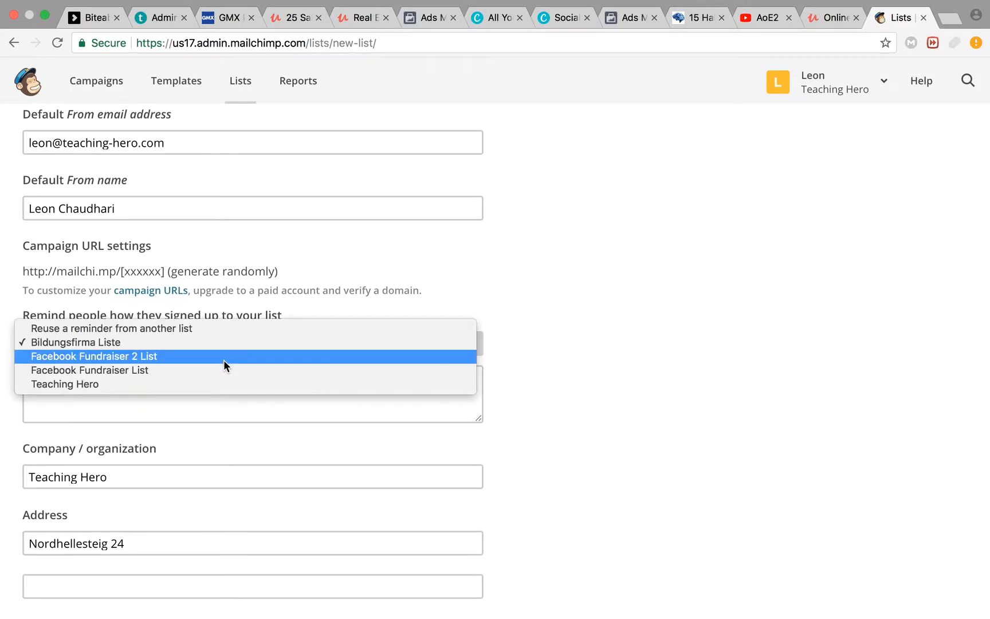
left_click(223, 357)
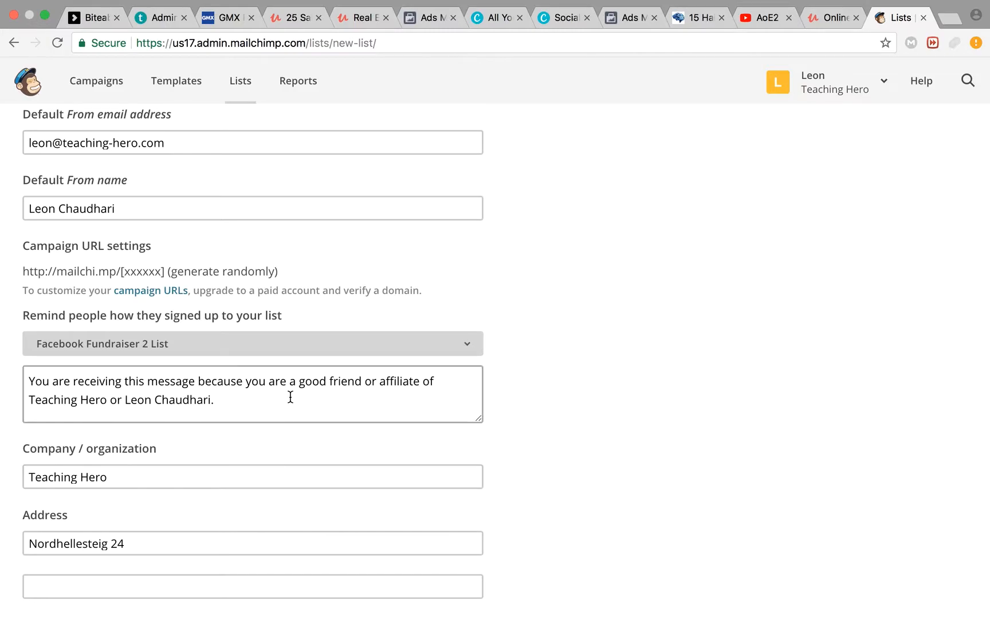
Enable double opt-in for new subscribers to Example List.
scroll(269, 421, "down", 3)
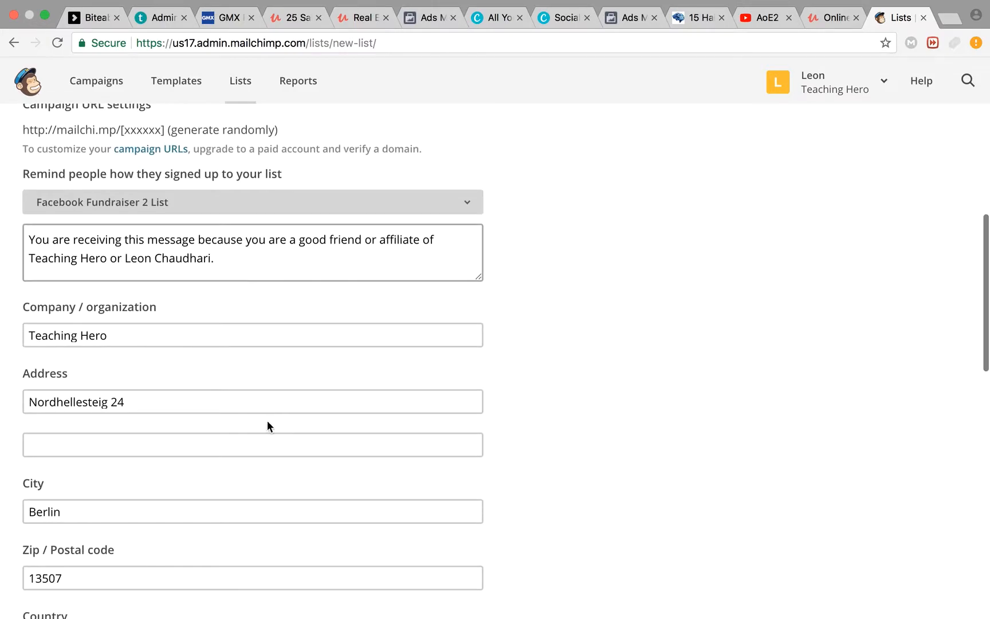
scroll(99, 361, "down", 3)
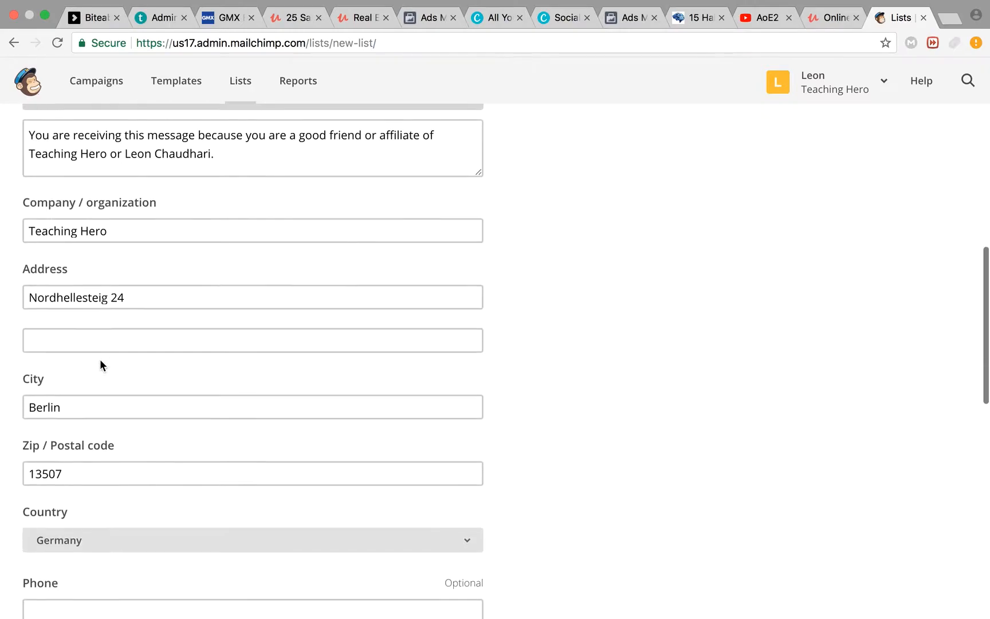
scroll(75, 298, "down", 3)
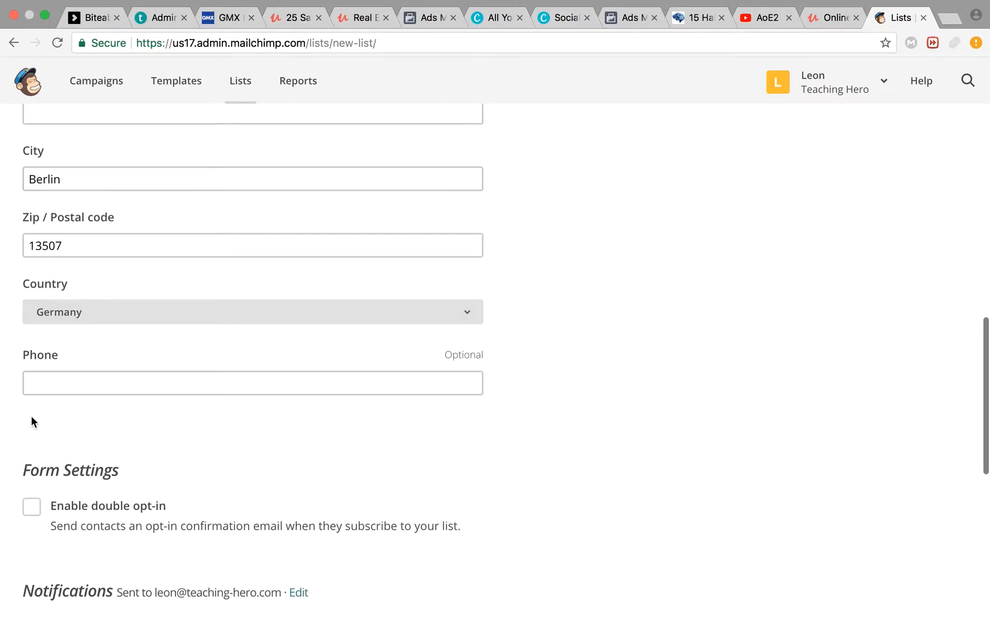
scroll(92, 325, "down", 1)
scroll(119, 322, "down", 1)
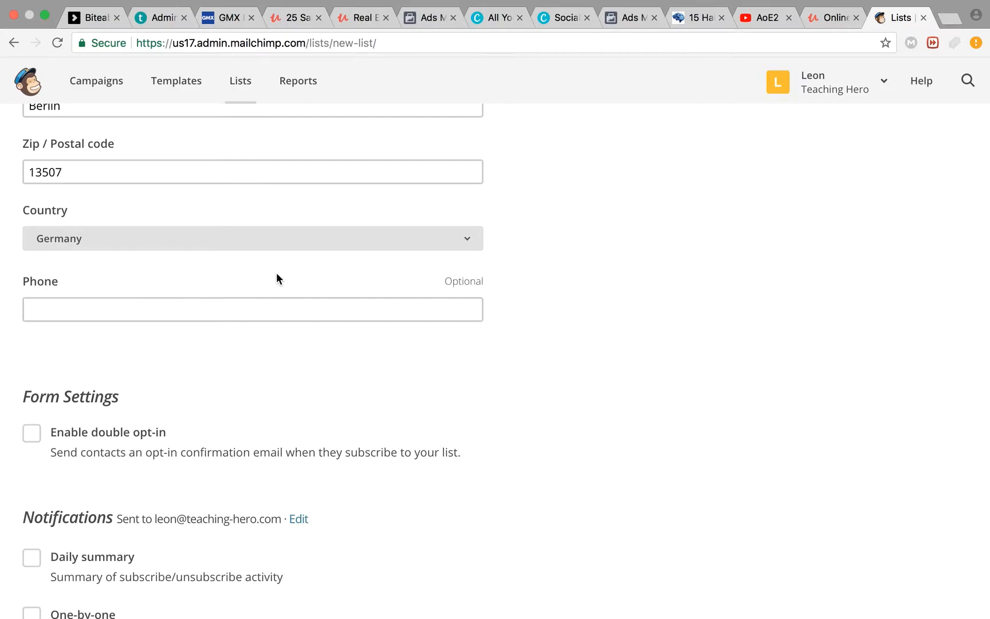
scroll(417, 279, "down", 3)
scroll(417, 275, "down", 1)
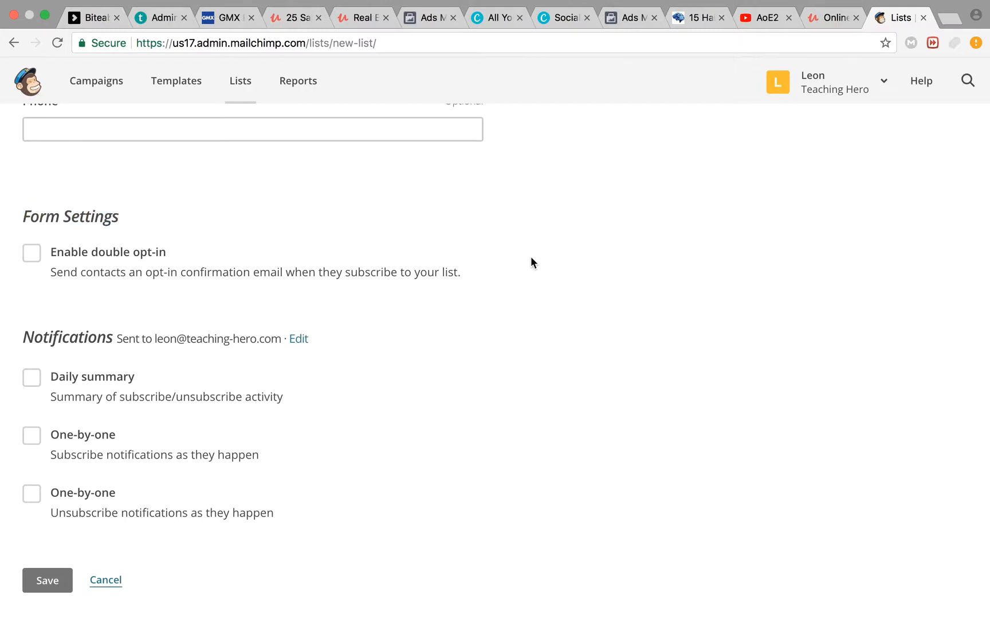
left_click(31, 254)
Tick the Daily summary notification option and save Example List.
scroll(61, 283, "down", 3)
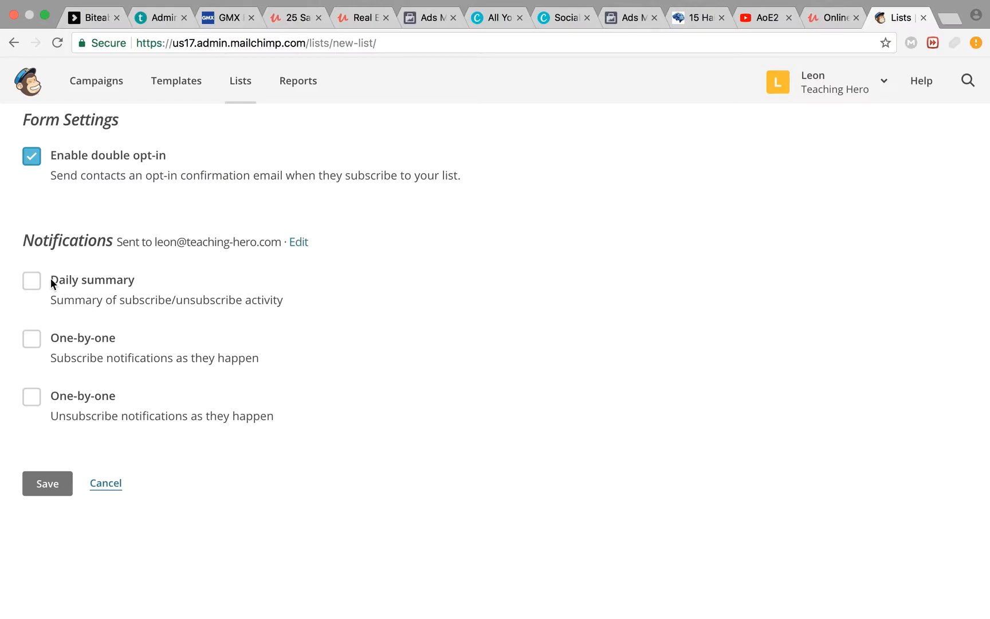
left_click(30, 279)
left_click(60, 496)
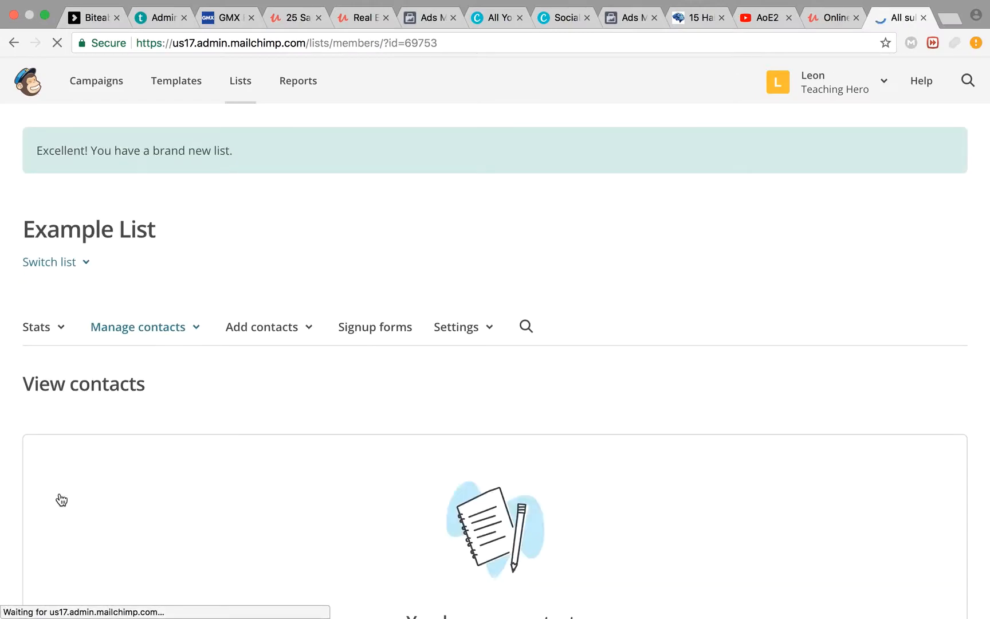
Review the import options (spreadsheet copy-paste, CSV or text file), then go back to the contacts view.
scroll(146, 399, "down", 3)
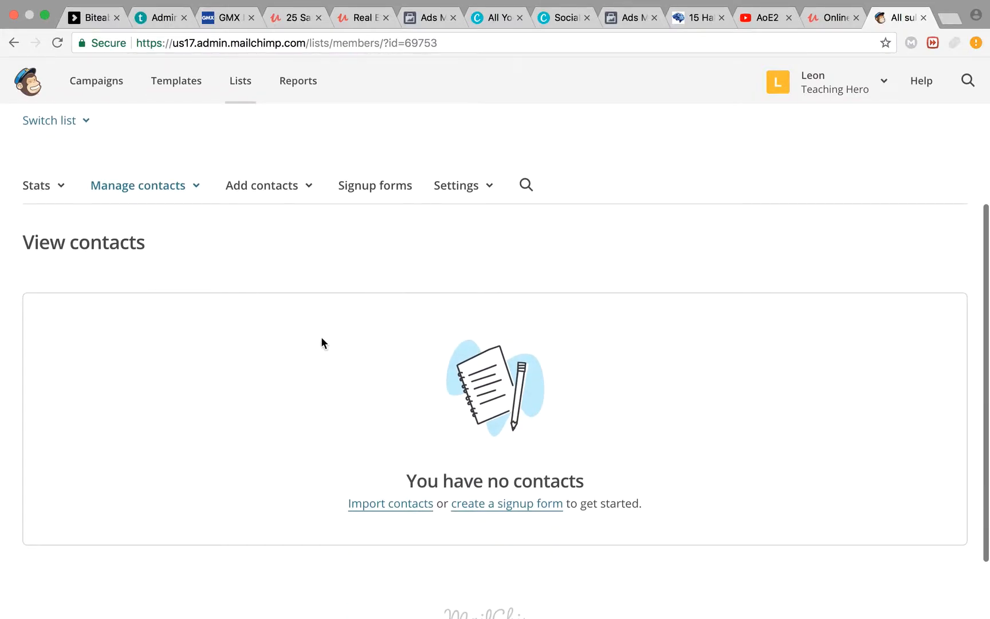
scroll(441, 469, "down", 2)
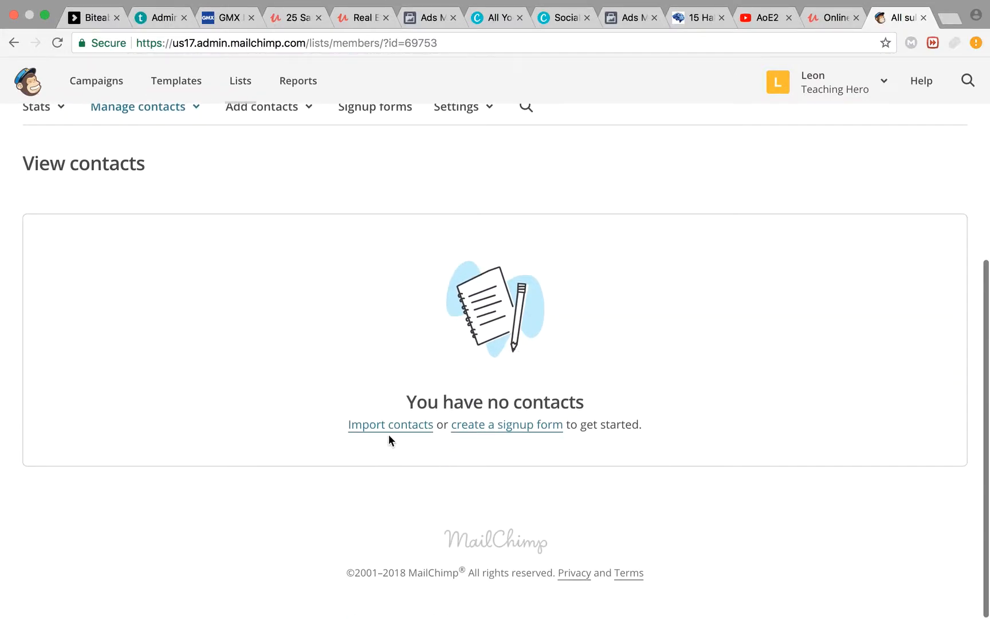
left_click(417, 430)
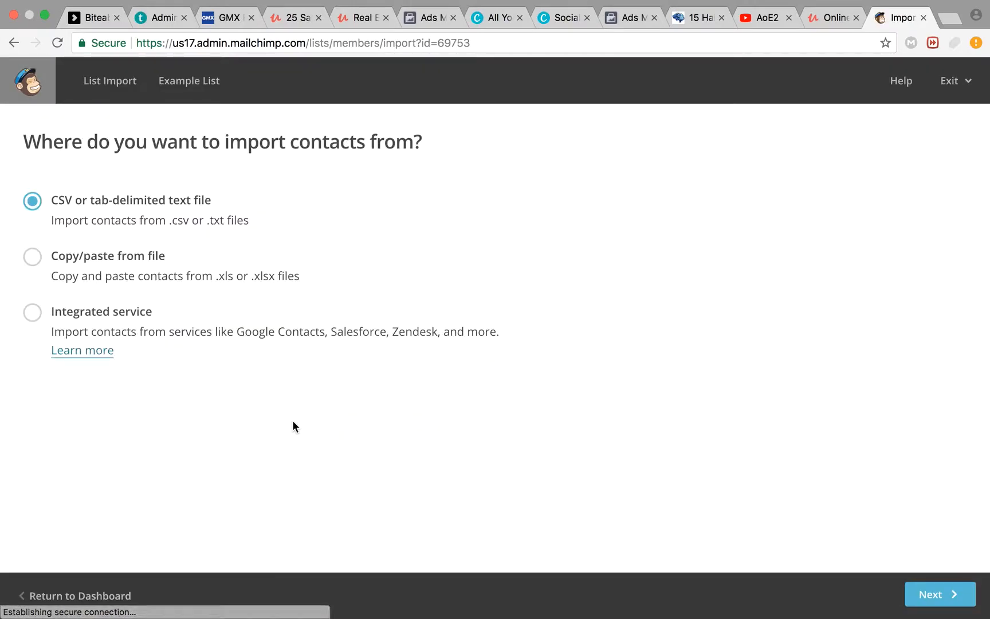
left_click(37, 265)
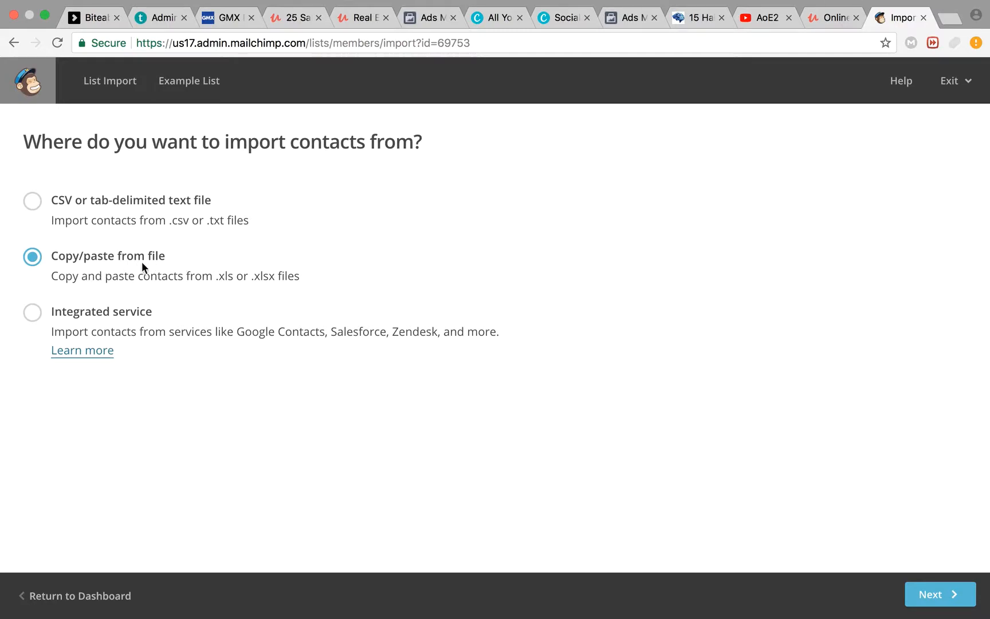
left_click(45, 202)
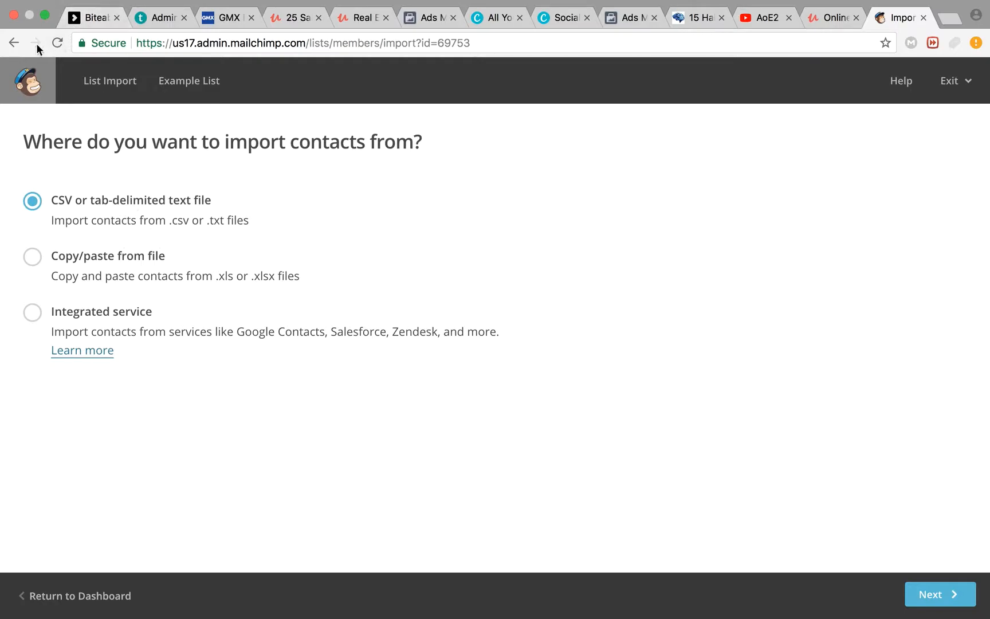
left_click(13, 42)
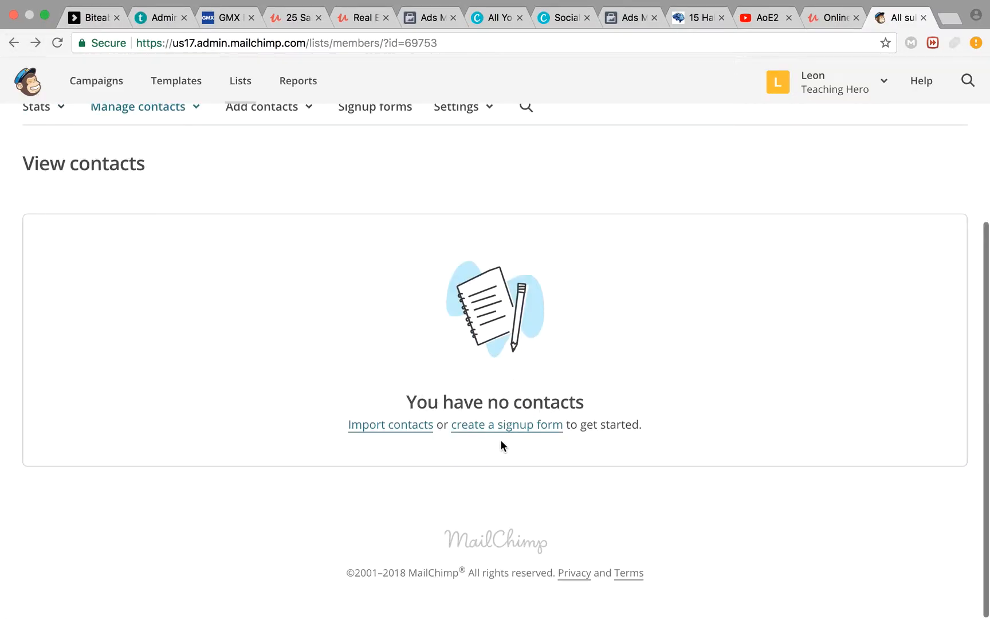
Open the Form builder for Example List's signup form and review its Email Address field.
left_click(516, 429)
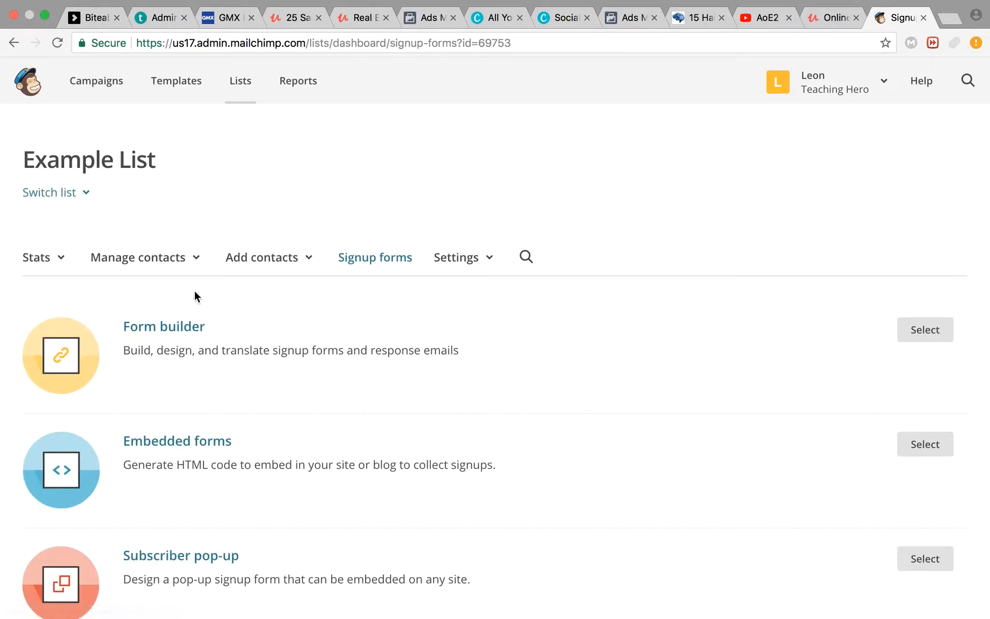
scroll(261, 166, "down", 2)
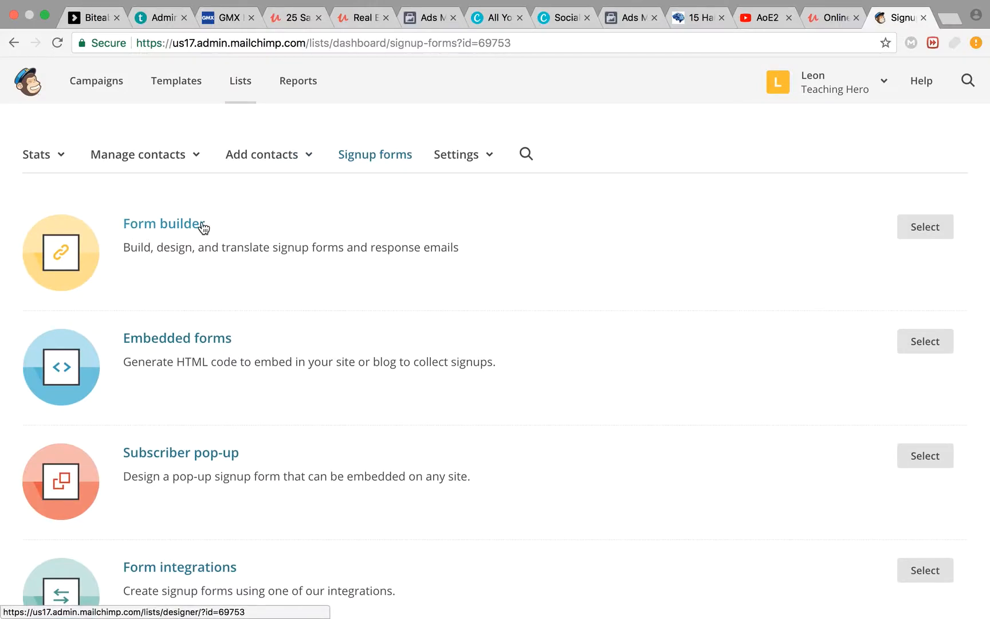
scroll(202, 226, "up", 1)
left_click(160, 264)
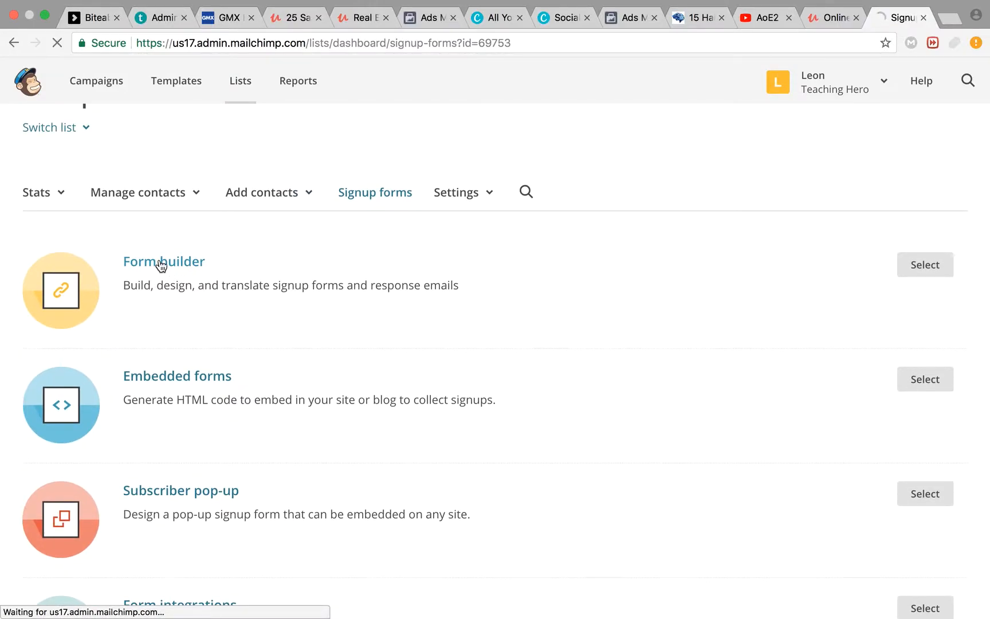
scroll(269, 232, "down", 4)
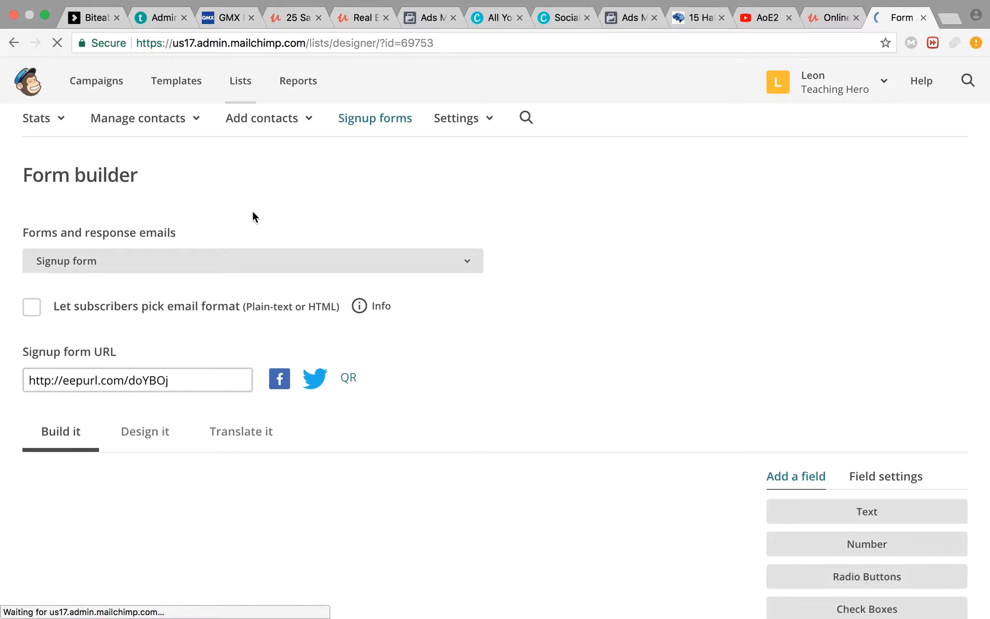
scroll(214, 205, "down", 5)
scroll(215, 205, "up", 4)
scroll(214, 205, "up", 4)
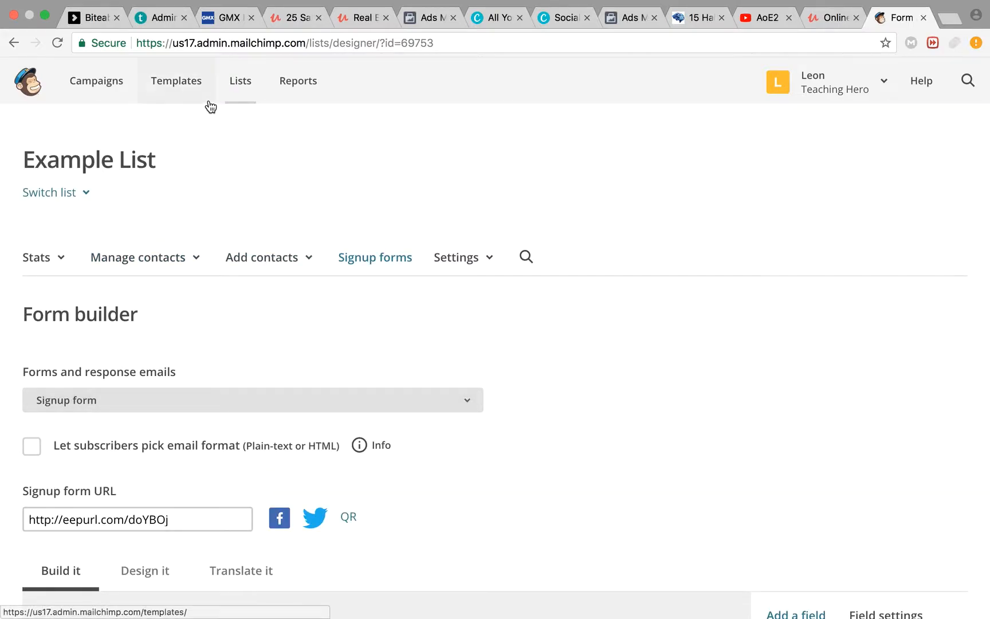
Create a new email template from the featured Sell Products layout.
left_click(189, 92)
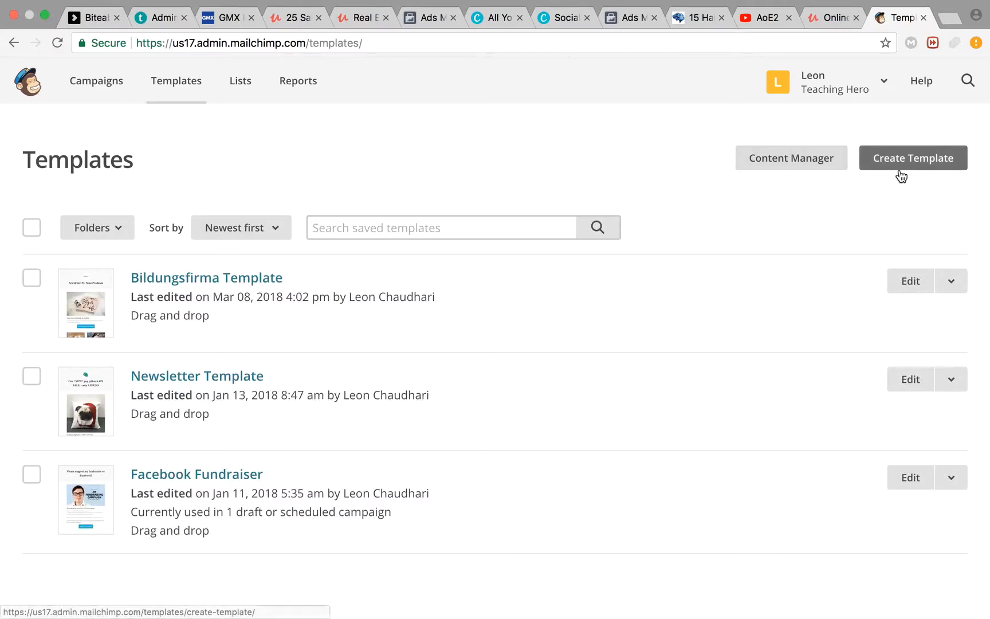
left_click(924, 168)
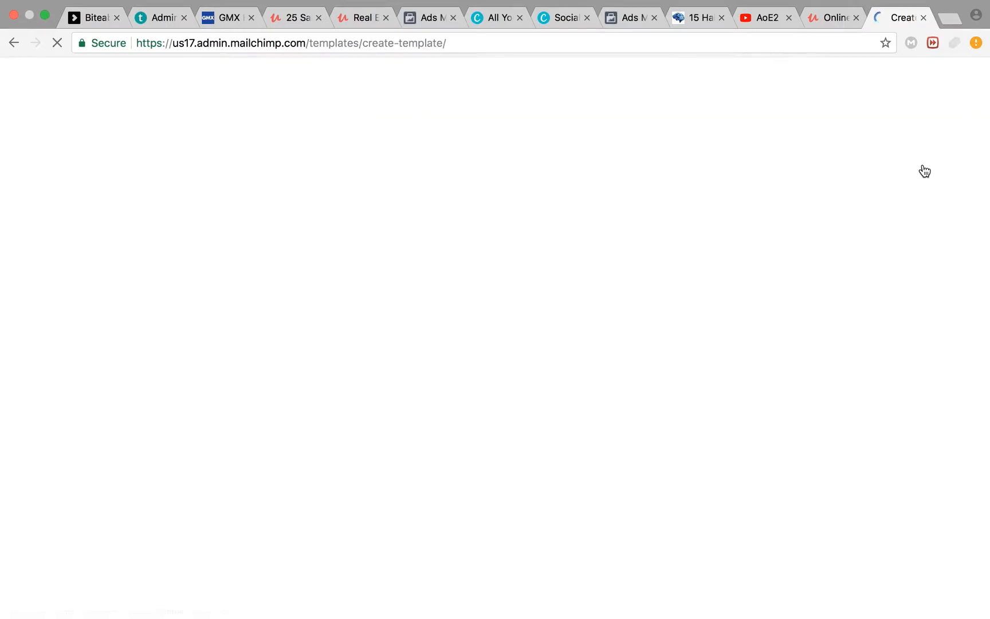
scroll(463, 227, "down", 3)
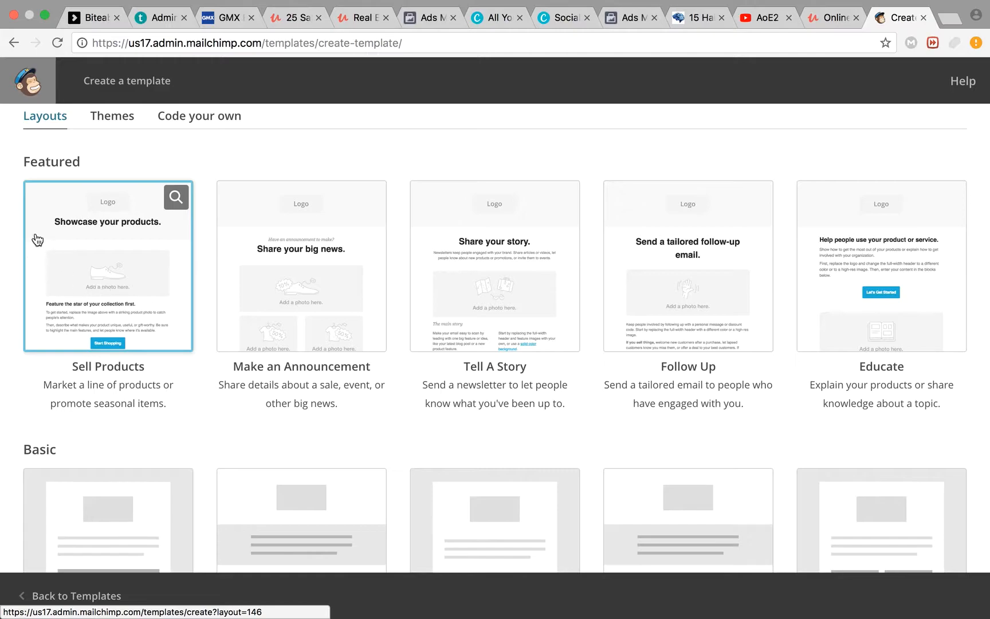
left_click(107, 261)
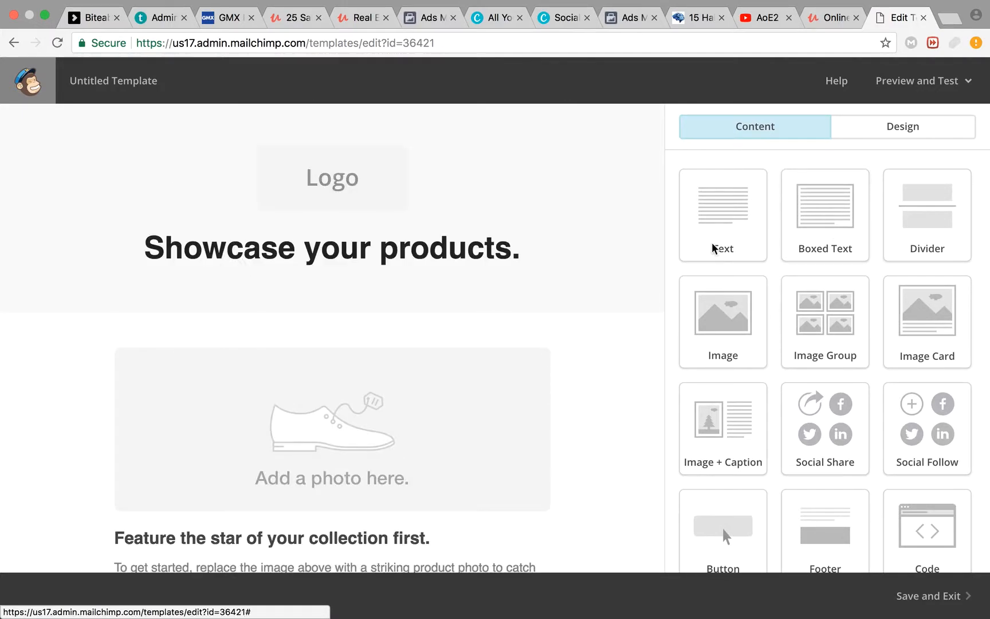
Replace the template logo with Coursefactory Logo 01.00.10.png from My Files.
left_click_drag(751, 231, 714, 208)
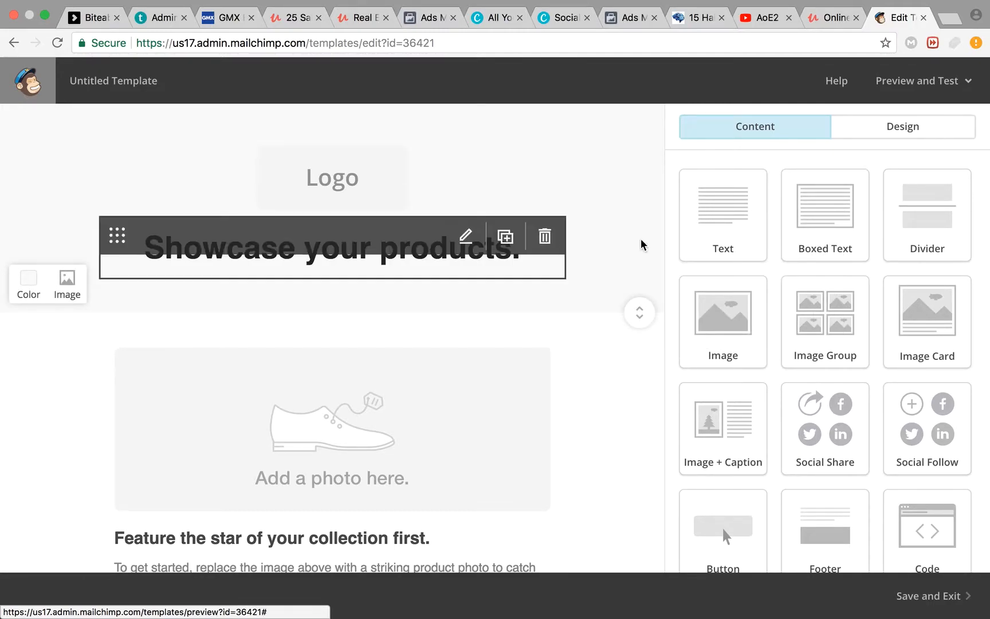
mouse_move(358, 166)
left_click(333, 192)
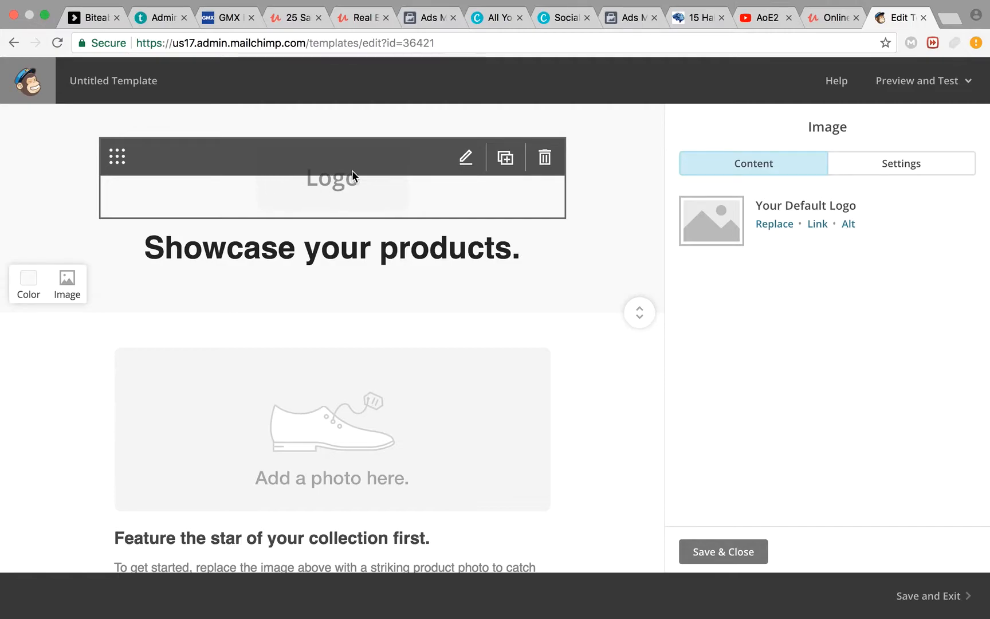
left_click(774, 224)
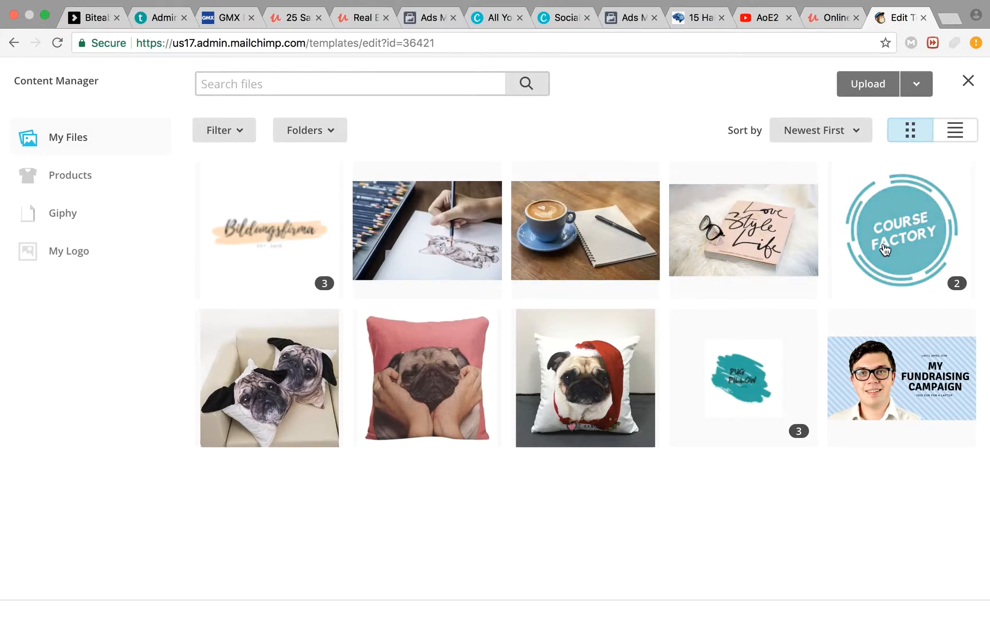
left_click(885, 250)
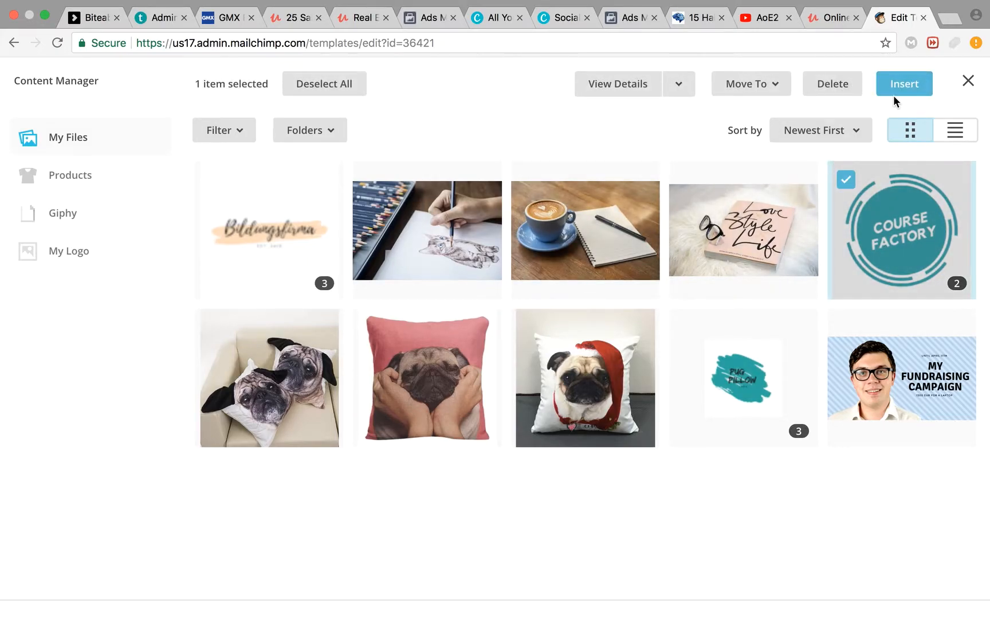
left_click(904, 85)
left_click(903, 84)
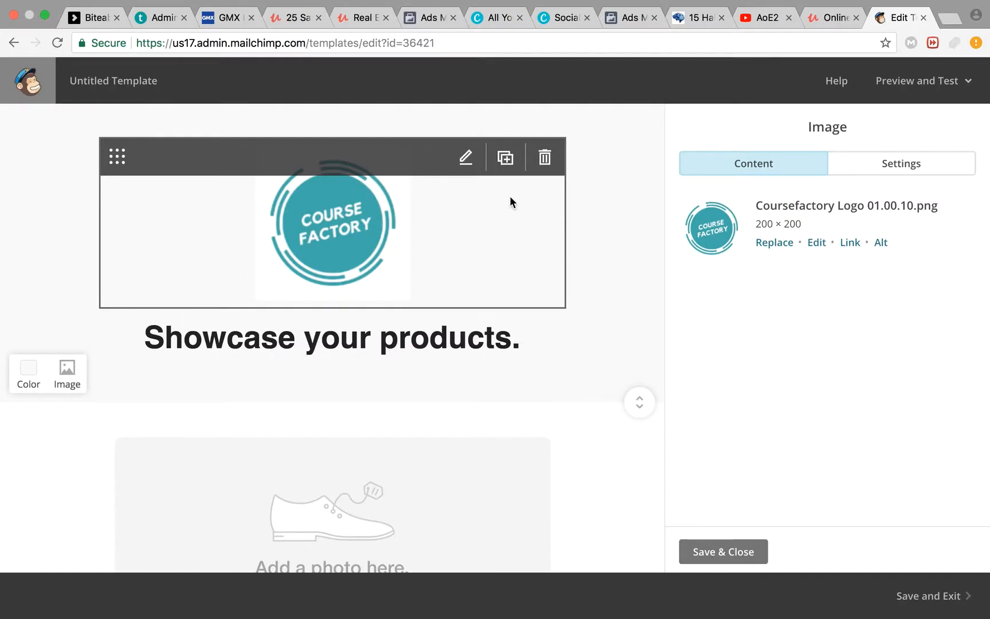
left_click(309, 349)
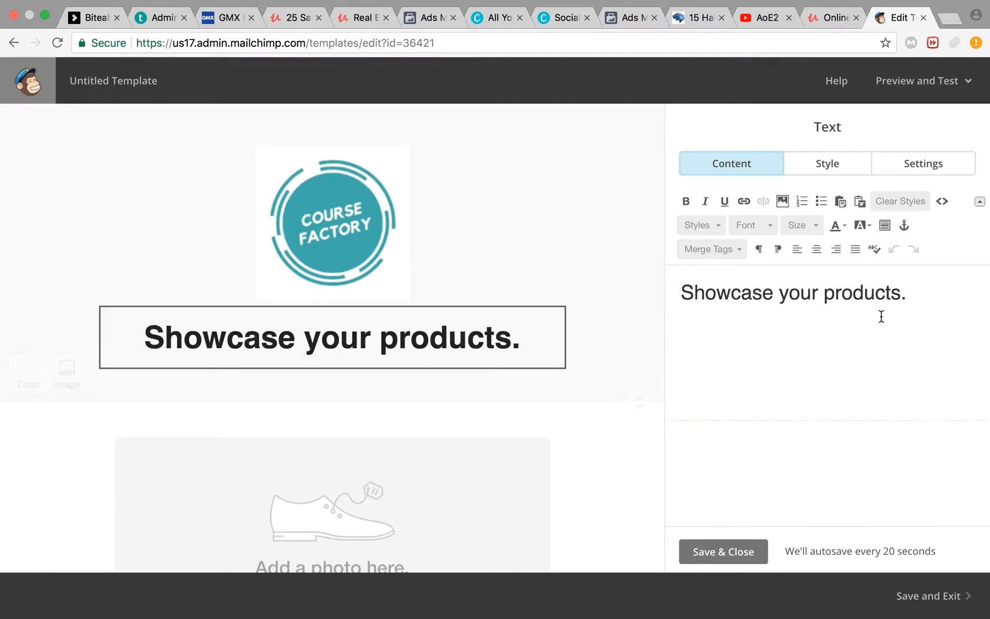
Retype the headline as 'New courses by Coursefactory', fixing typos and the capital C.
triple_click(839, 289)
type("ew")
key("BackSpace")
key("BackSpace")
type("New cuour")
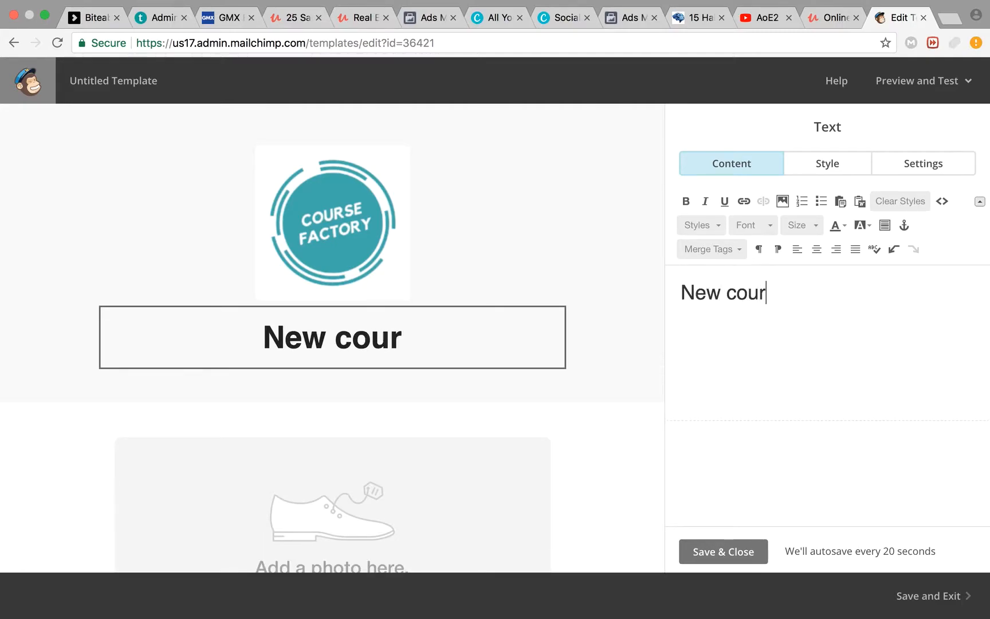
type("ses by courses by cour")
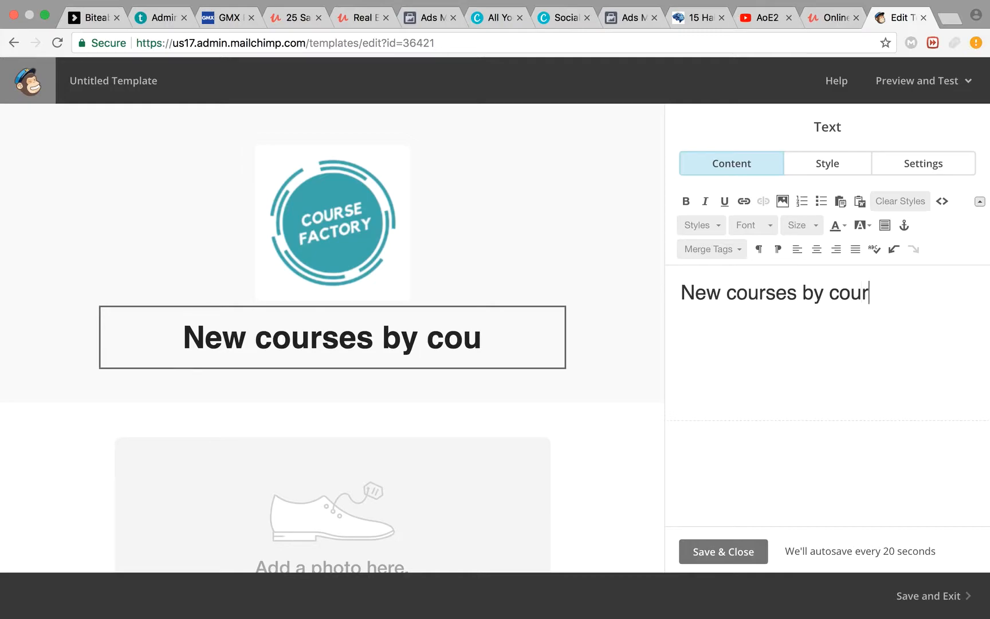
type("factor y")
key("BackSpace")
key("BackSpace")
type("y")
left_click(841, 290)
key("BackSpace")
type("C")
left_click(802, 361)
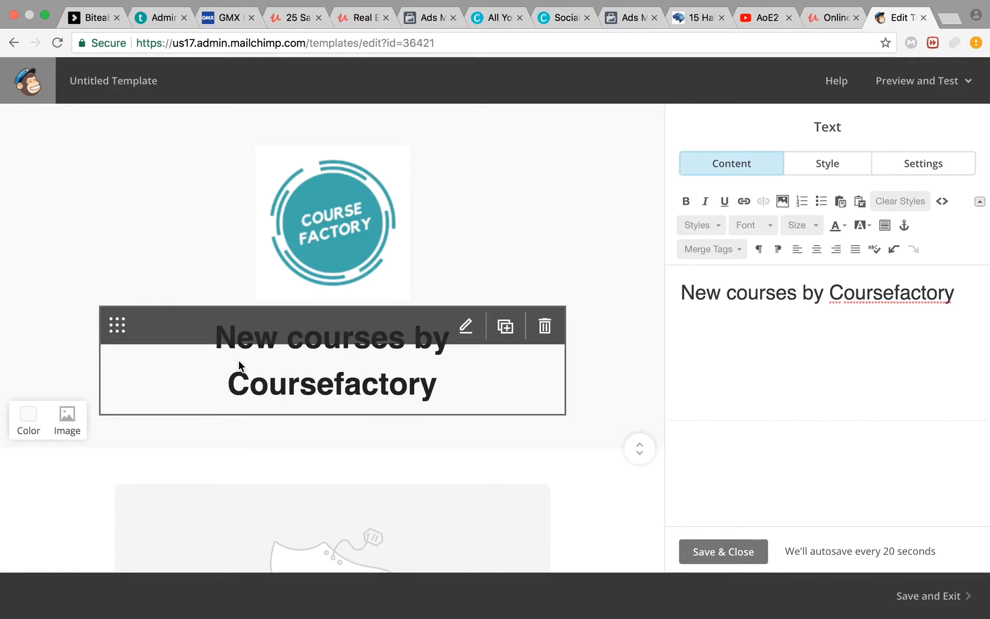
Select the 'Add a photo here' image block and browse My Files in Content Manager without choosing an image.
scroll(187, 266, "down", 5)
left_click(322, 391)
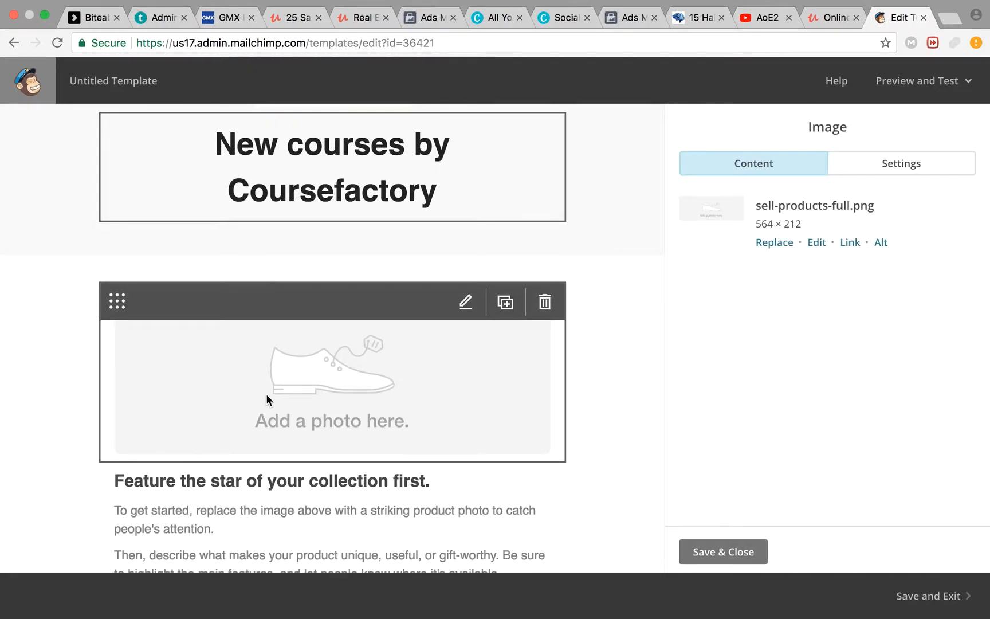
scroll(246, 363, "down", 1)
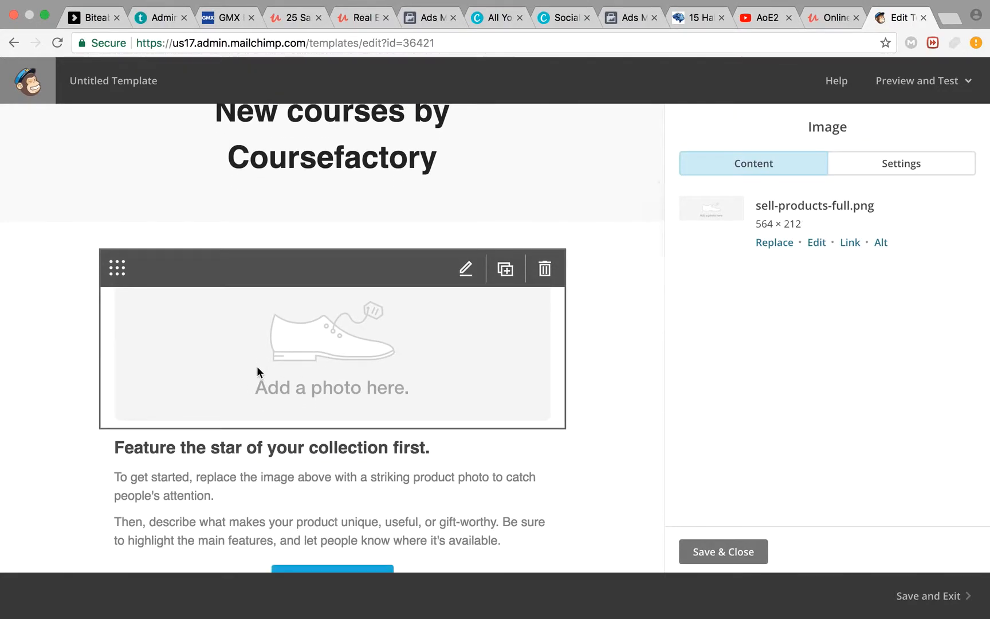
left_click(773, 245)
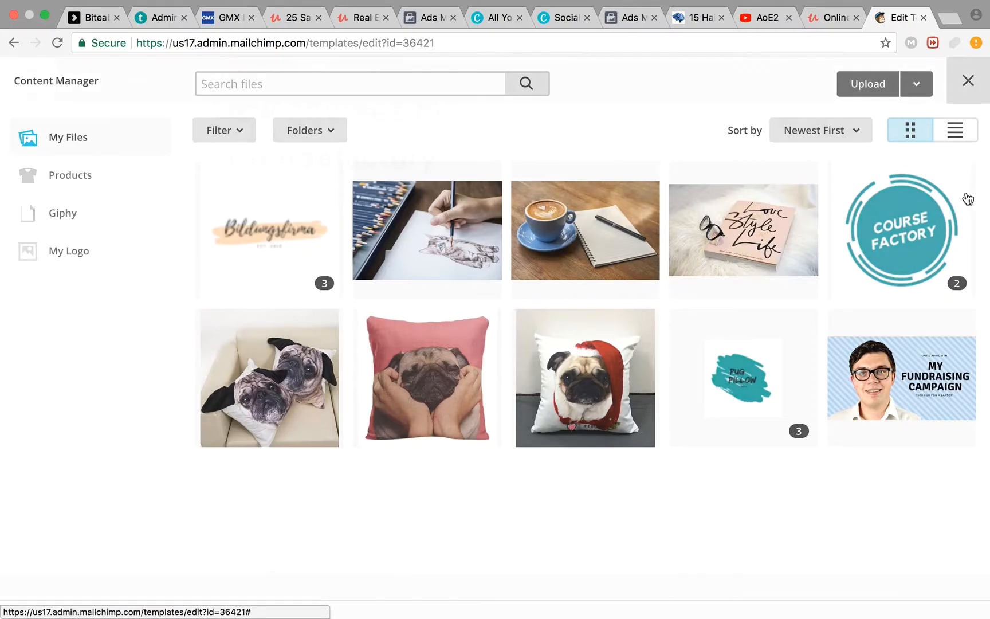
left_click(968, 80)
Go to pixabay.com in a new tab and search for 'online course' images.
left_click(948, 21)
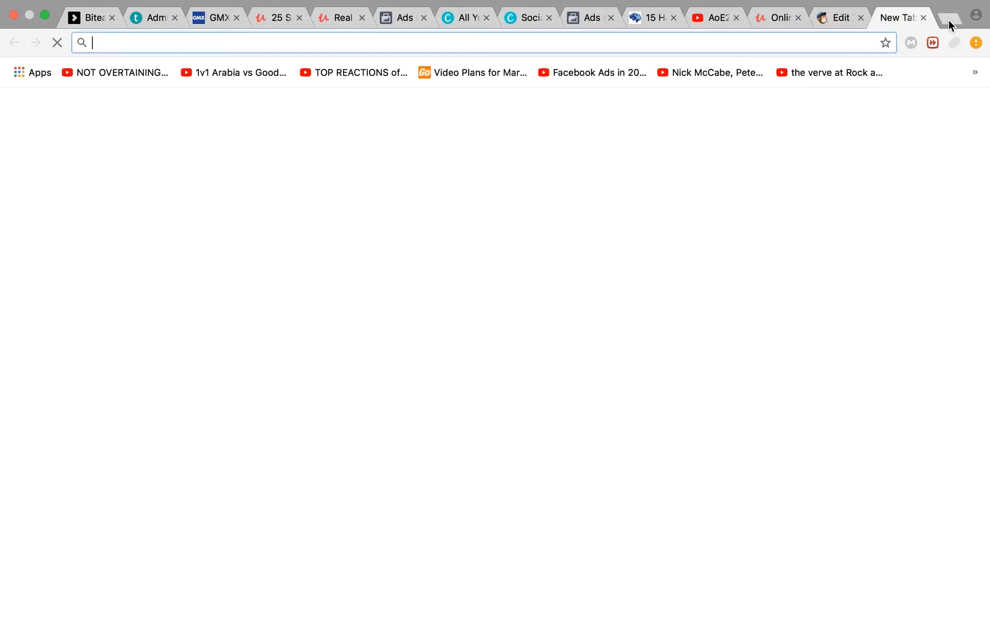
type("pixabay.com")
key("Return")
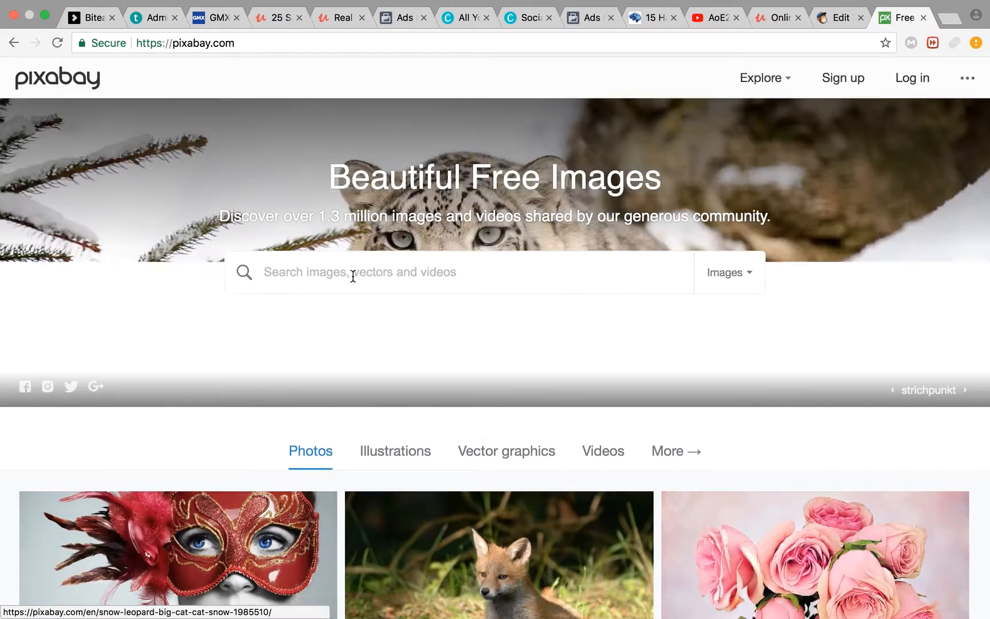
left_click(353, 276)
type("onlien cou")
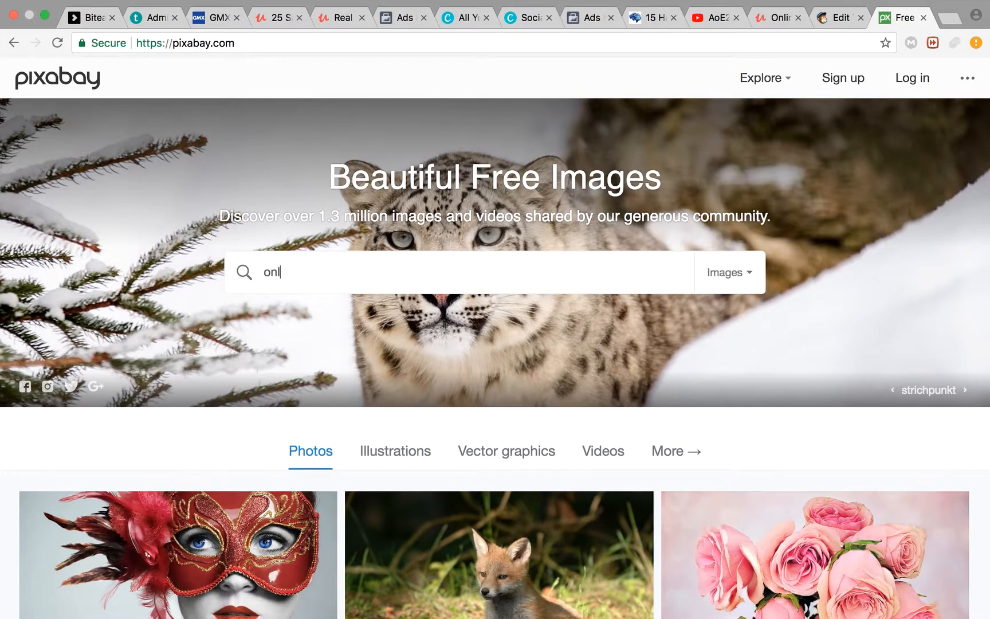
key("BackSpace")
key("BackSpace")
type("ne course")
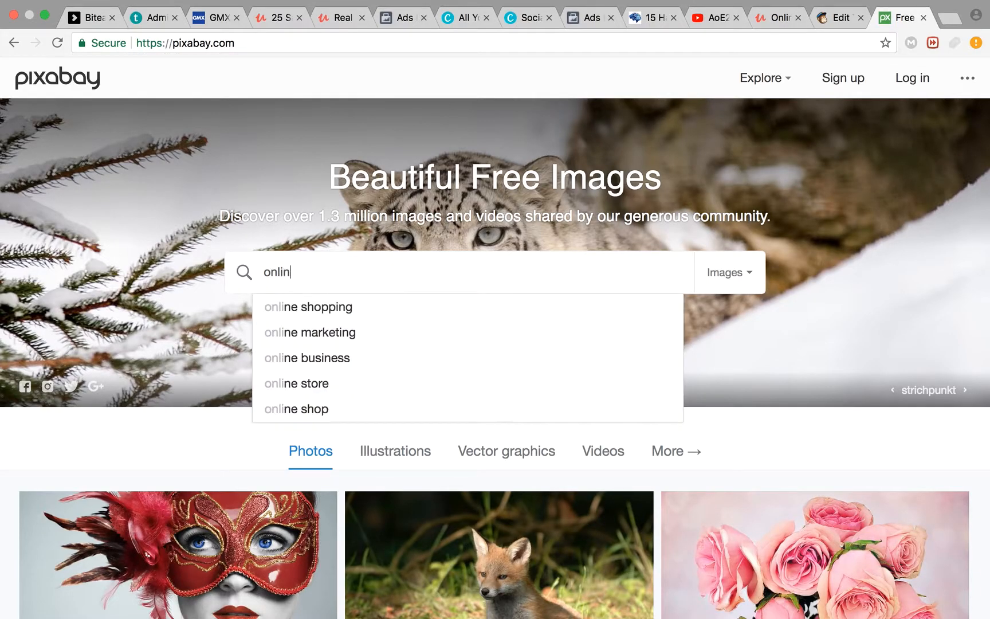
key("Return")
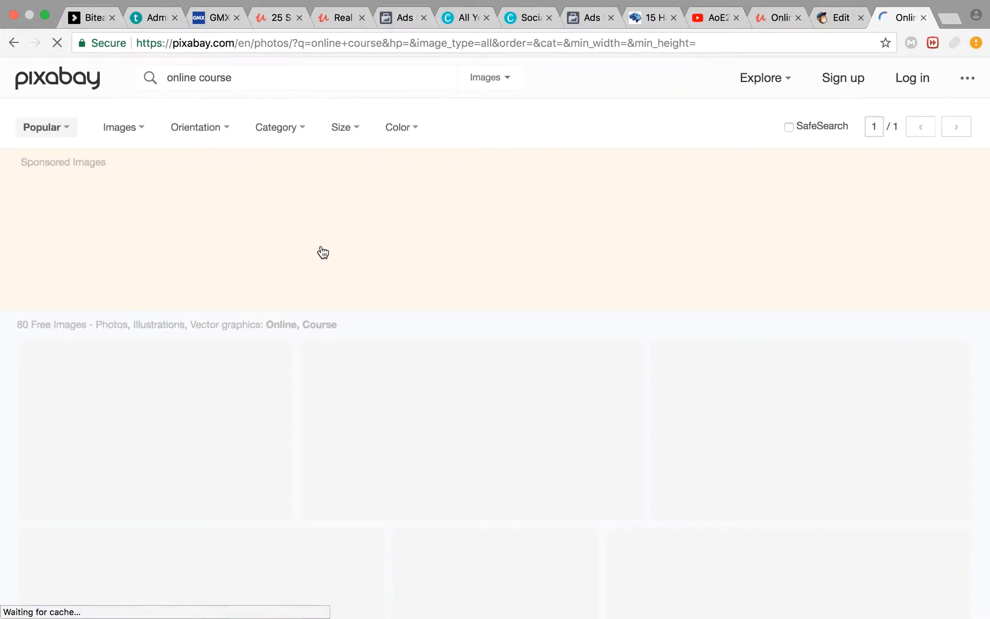
Download the laptop training photo as a 1920×1265 JPG and open it.
scroll(331, 237, "down", 3)
left_click(189, 298)
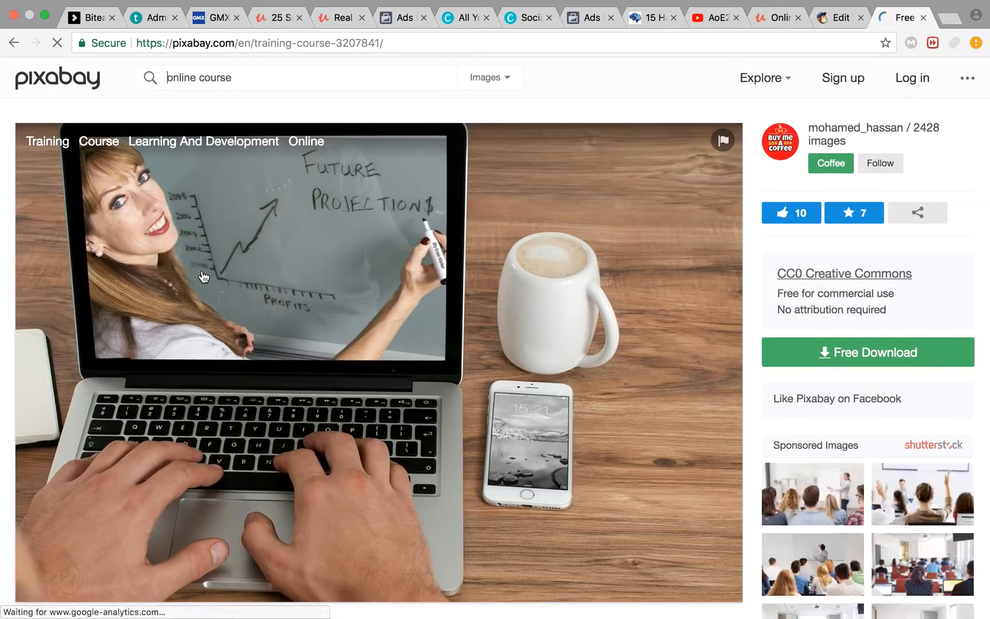
left_click(846, 353)
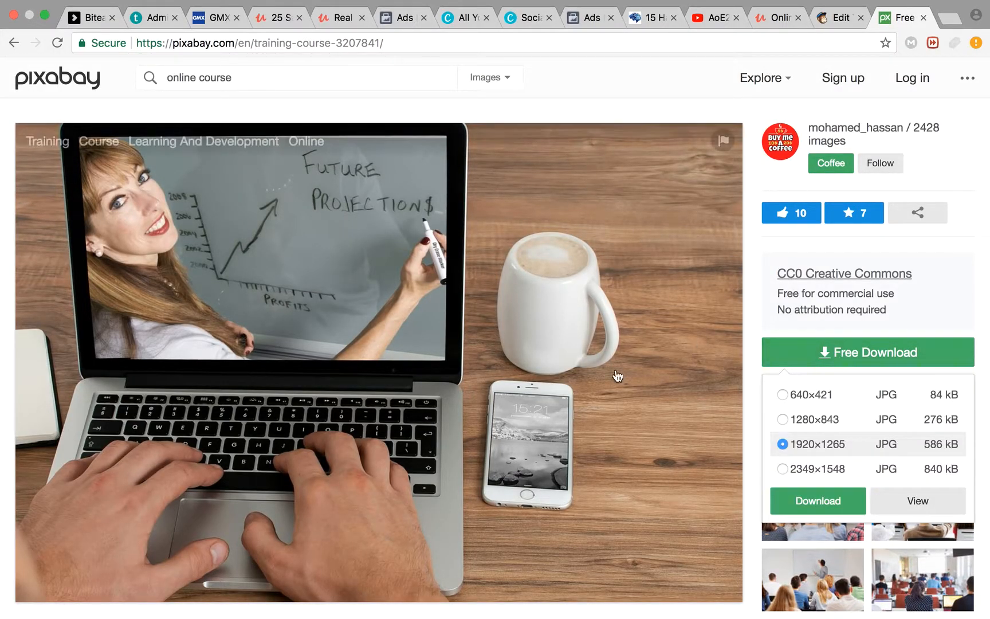
left_click(815, 498)
left_click(399, 355)
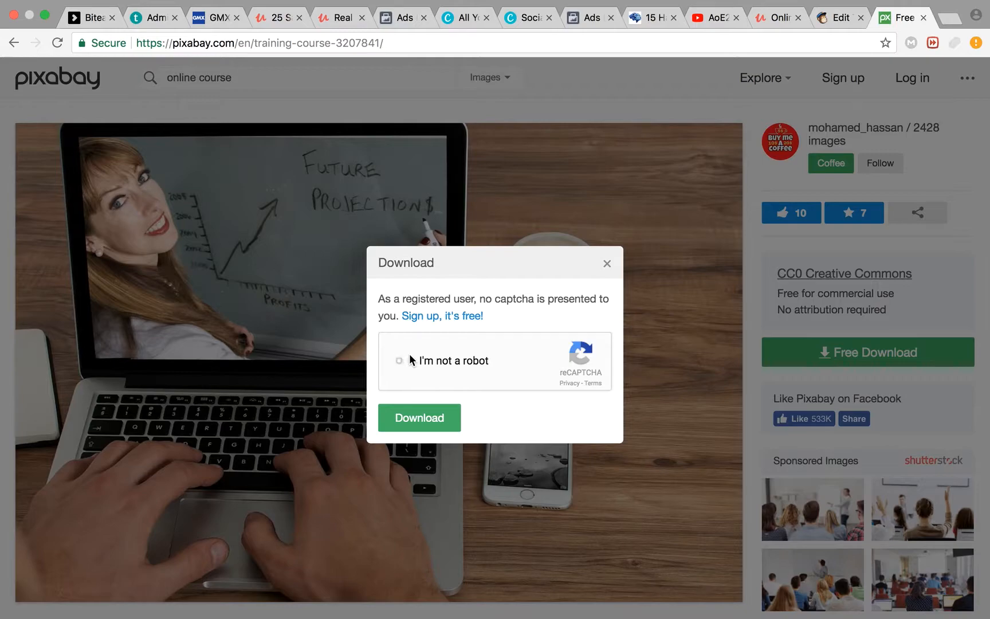
left_click(419, 425)
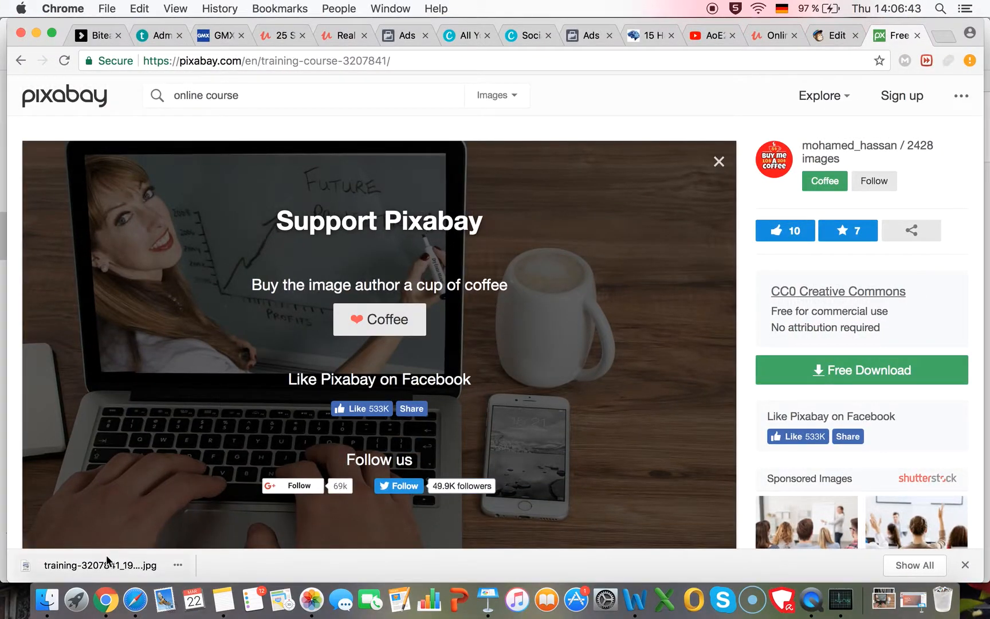
left_click(103, 566)
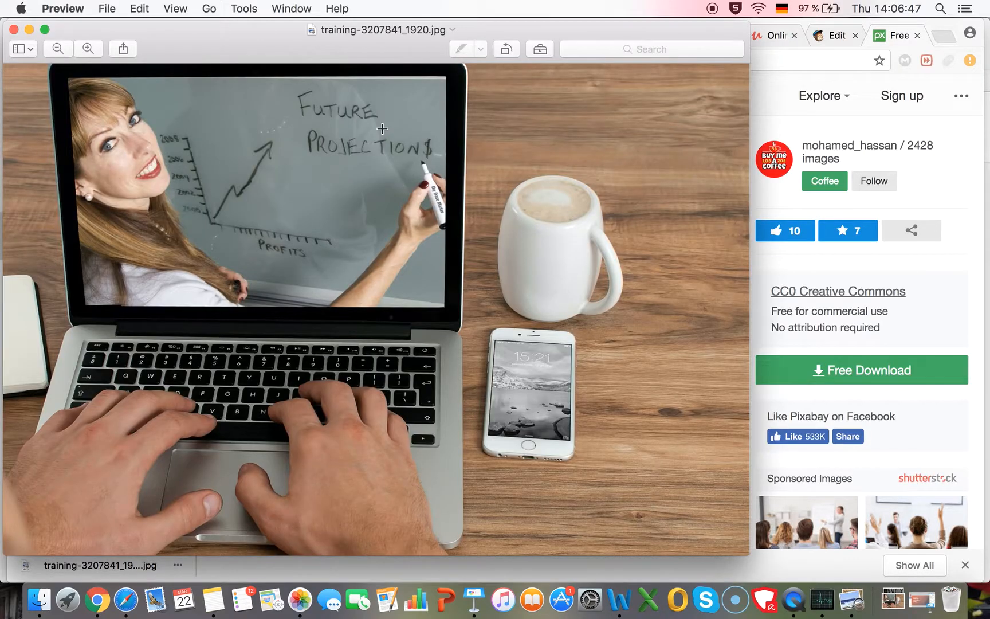
Rename the photo in Preview to '0_1 training-3207841_1920.jpg' and close the window.
left_click(342, 27)
key("Left")
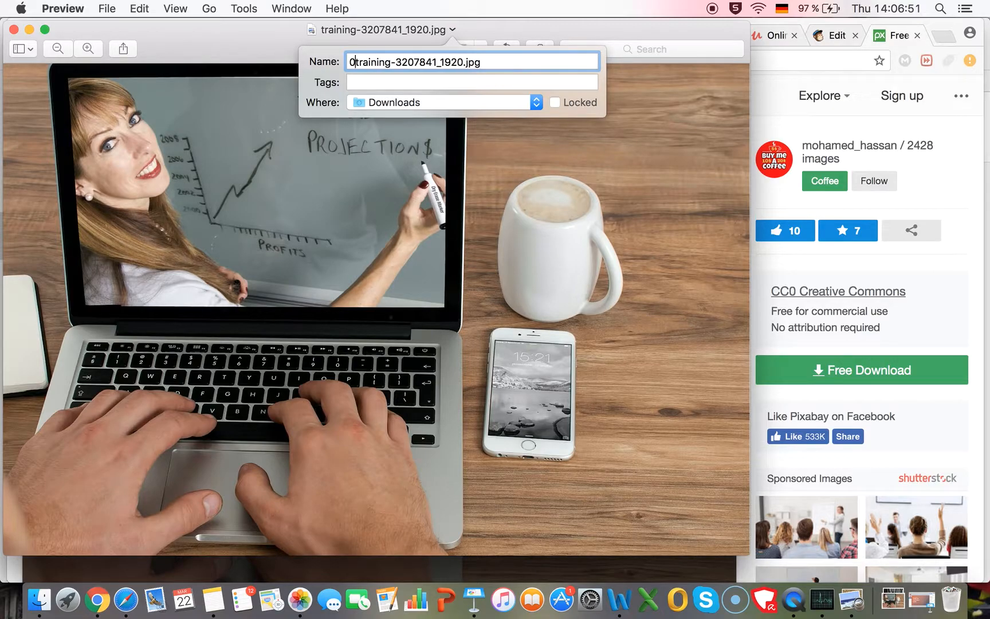
type("e-le")
key("BackSpace")
key("BackSpace")
key("BackSpace")
key("BackSpace")
type("0_1")
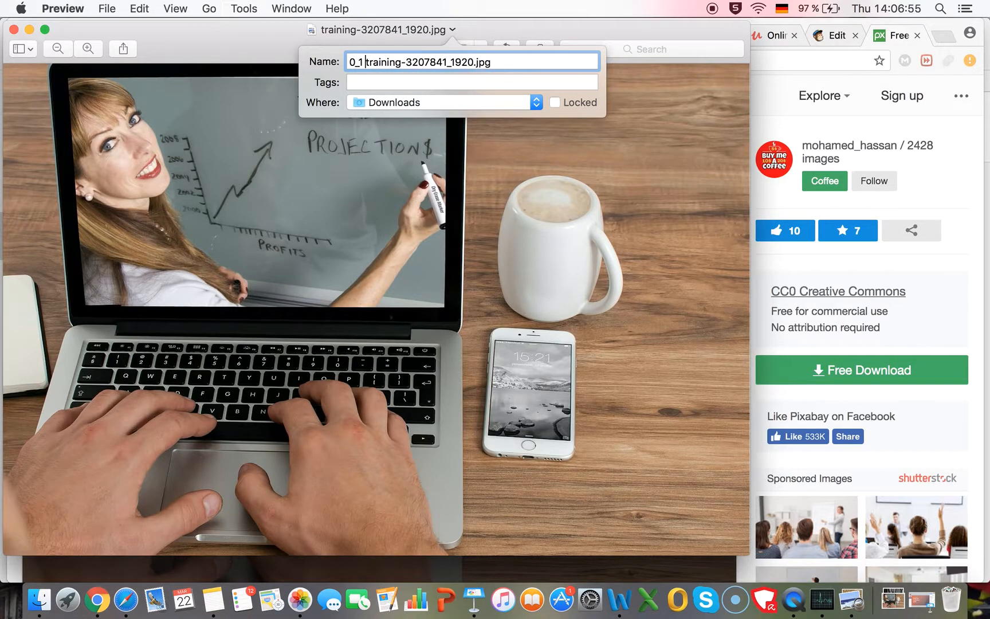
key("Return")
left_click(14, 29)
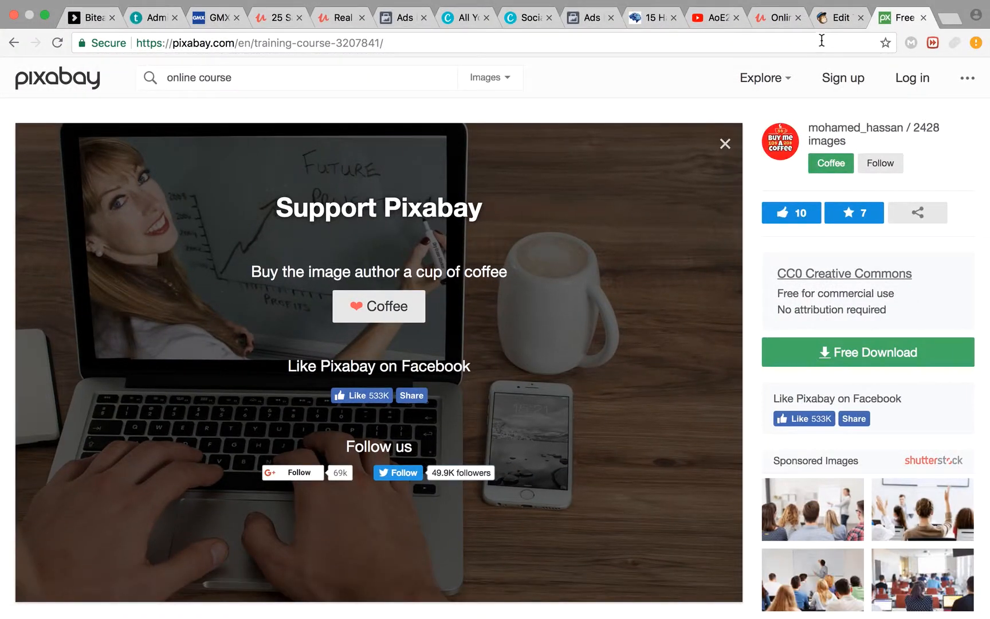
Replace the product image placeholder with 0_1 training-3207841_1920.jpg uploaded from Downloads.
left_click(825, 38)
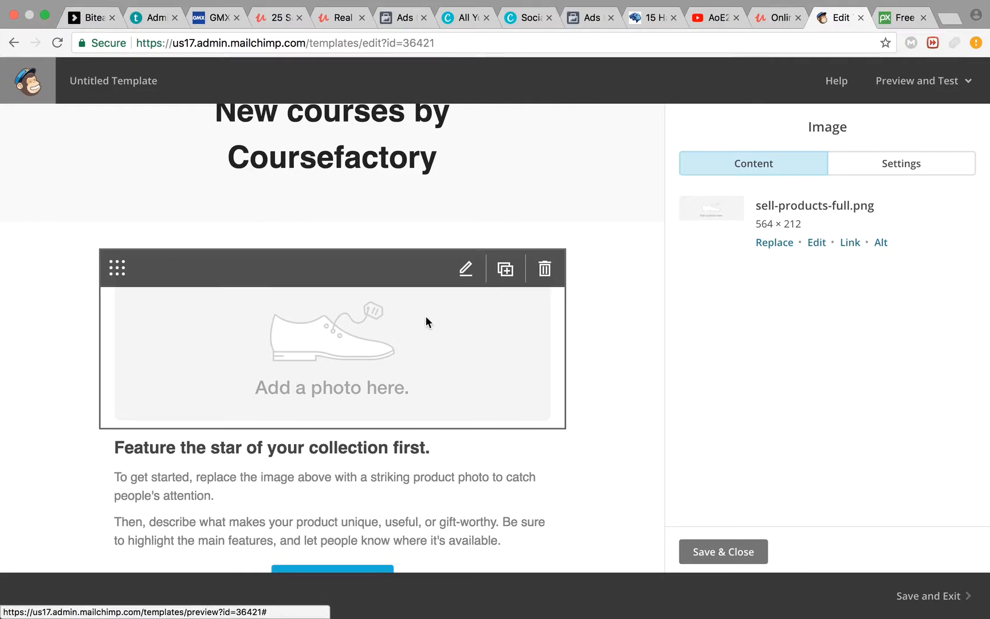
left_click(767, 244)
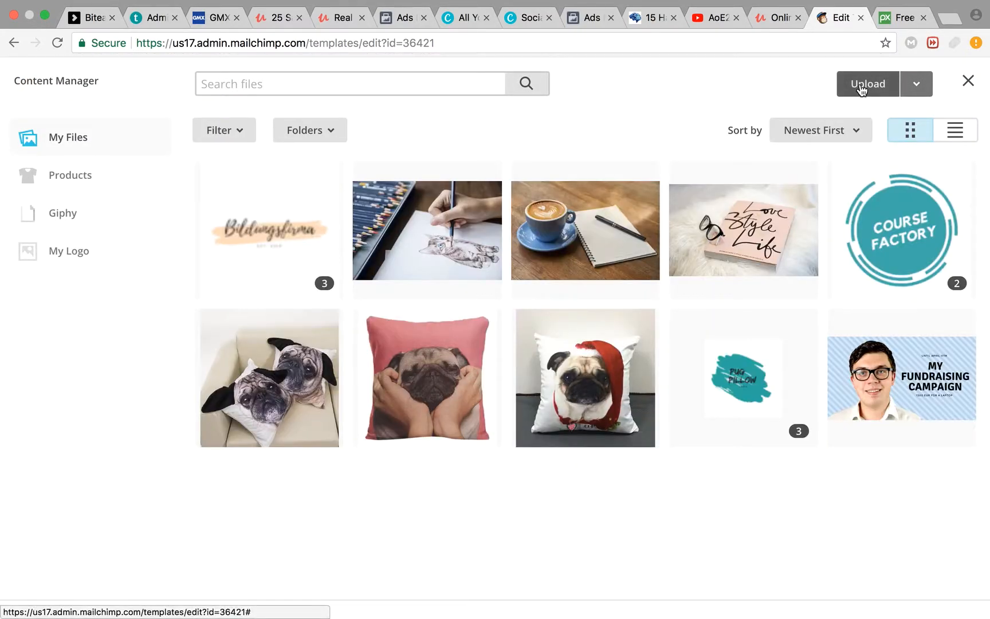
left_click(861, 86)
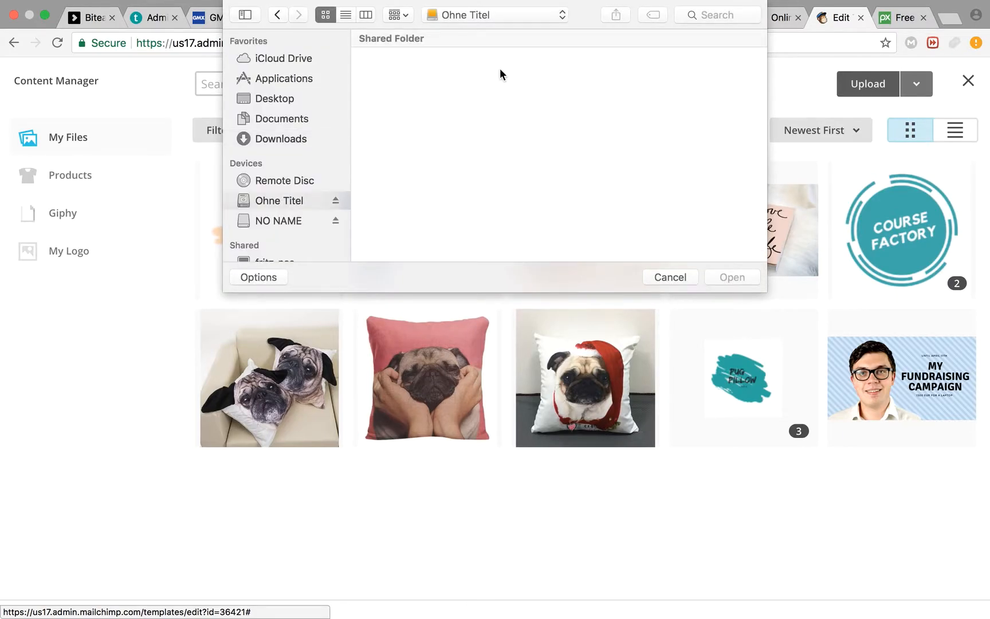
left_click(282, 142)
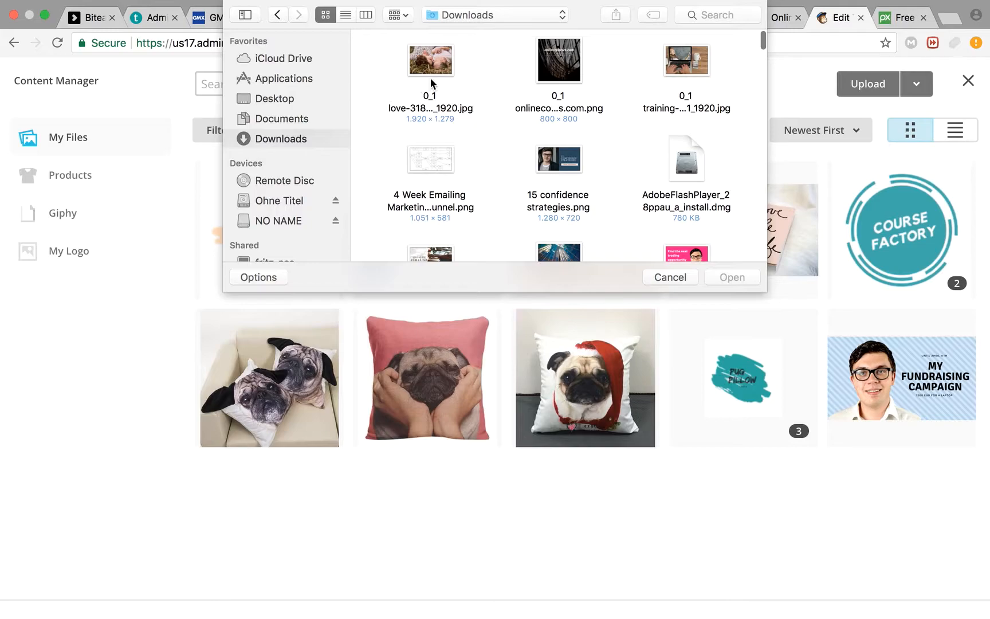
left_click(693, 67)
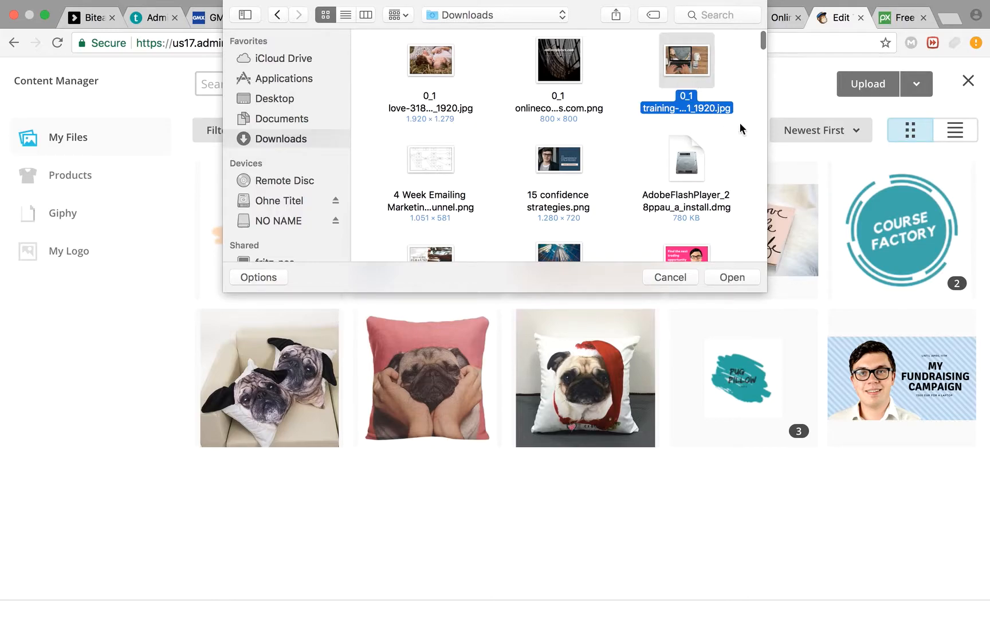
left_click(729, 277)
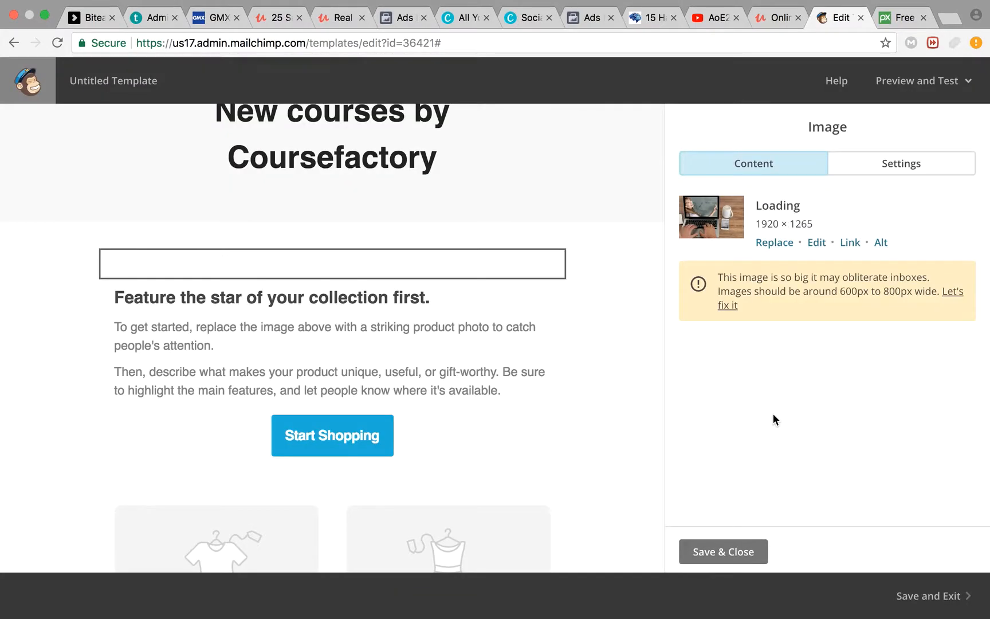
Open the 'Feature the star' text block below the photo for editing.
scroll(246, 395, "down", 1)
scroll(234, 391, "up", 5)
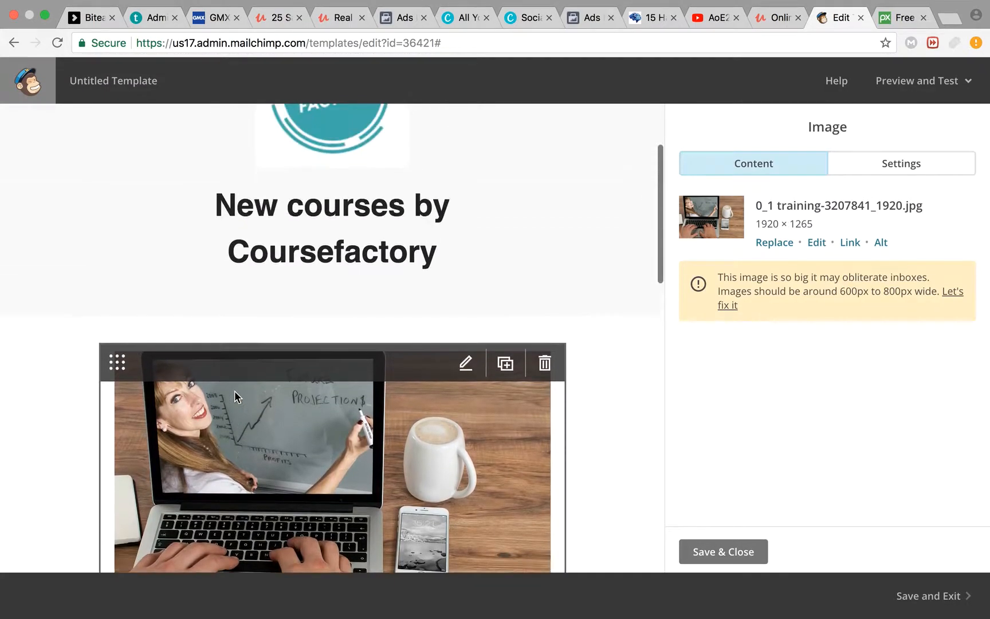
scroll(401, 343, "down", 7)
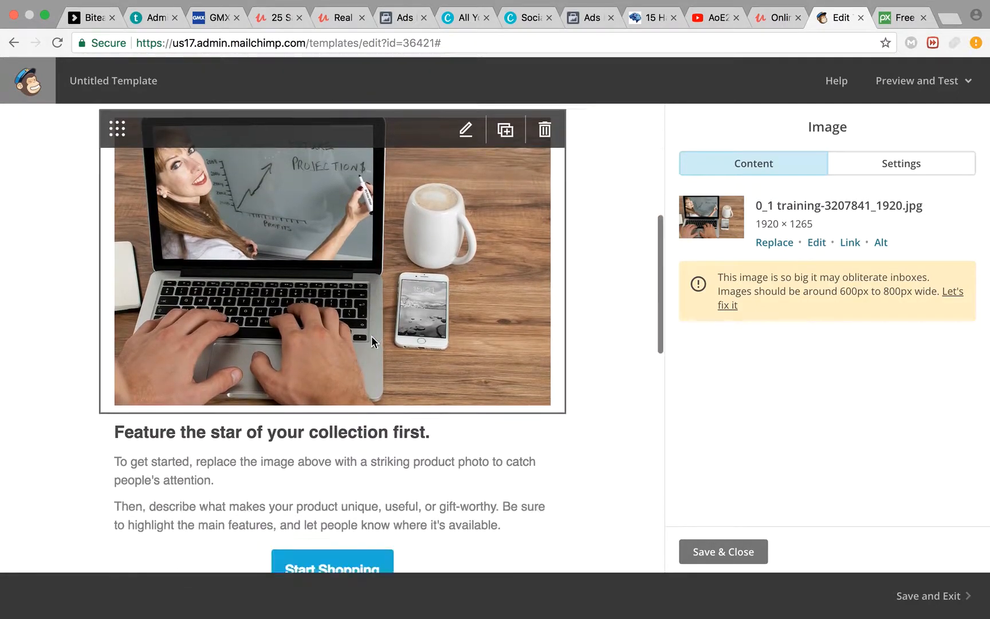
left_click(277, 309)
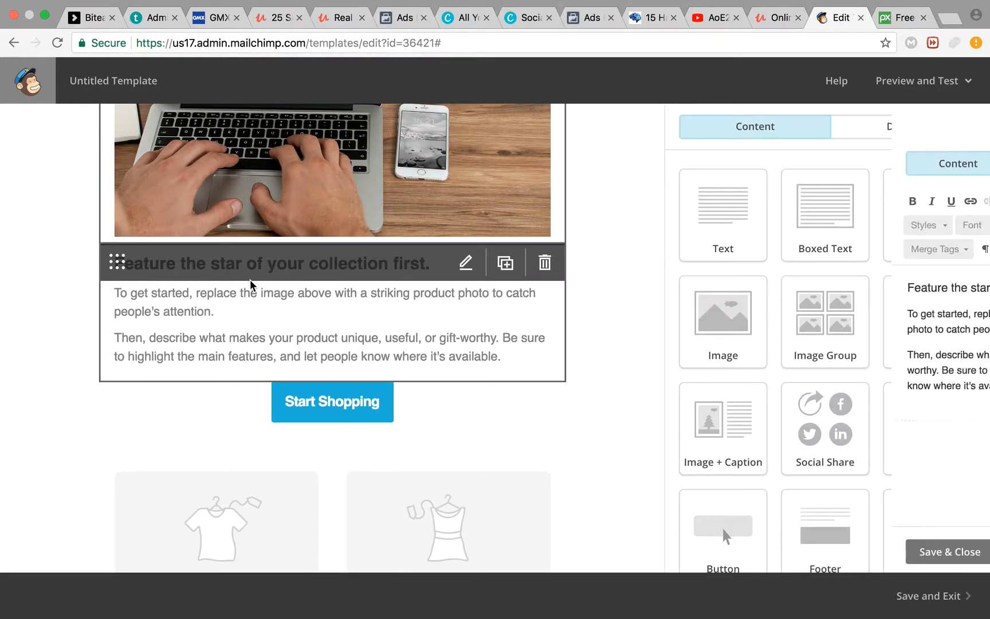
Change the heading to 'Enroll on all of our new courses today for online 1 USD!' and delete 'To get started…'.
triple_click(733, 287)
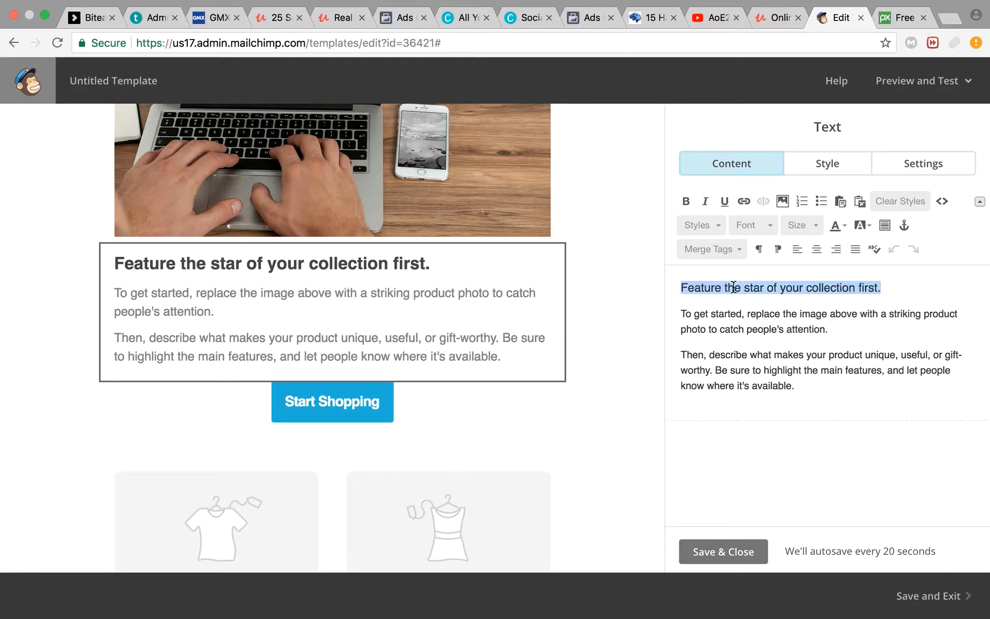
type("Enroll on ")
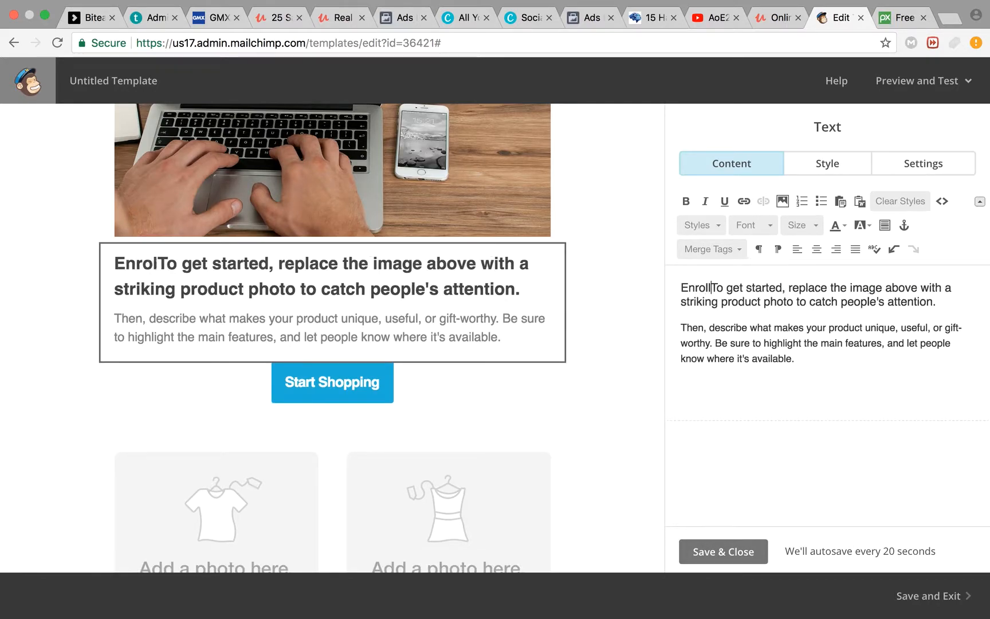
type("all of o")
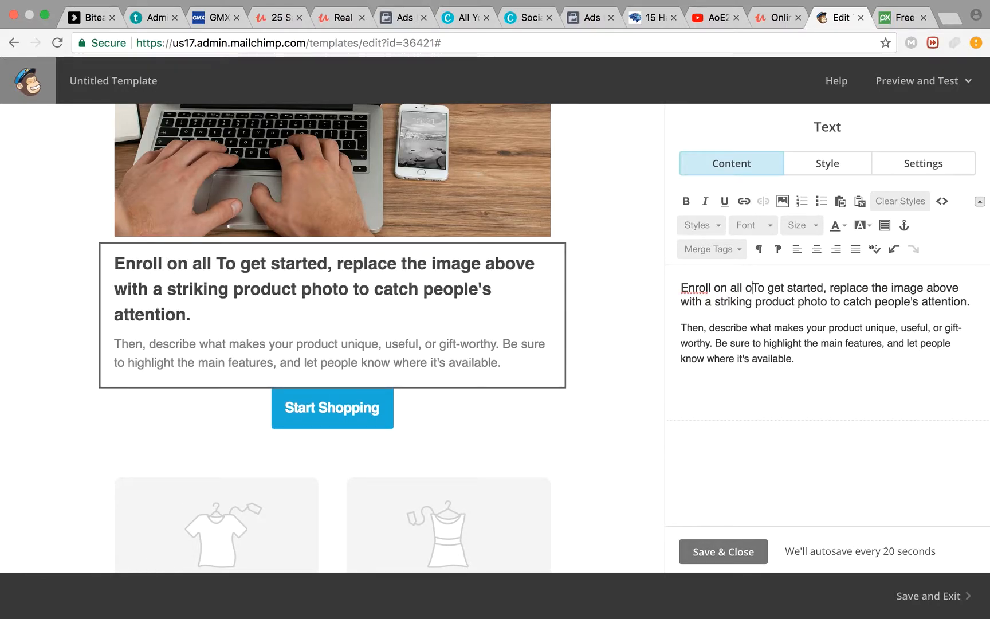
type("ur new cou")
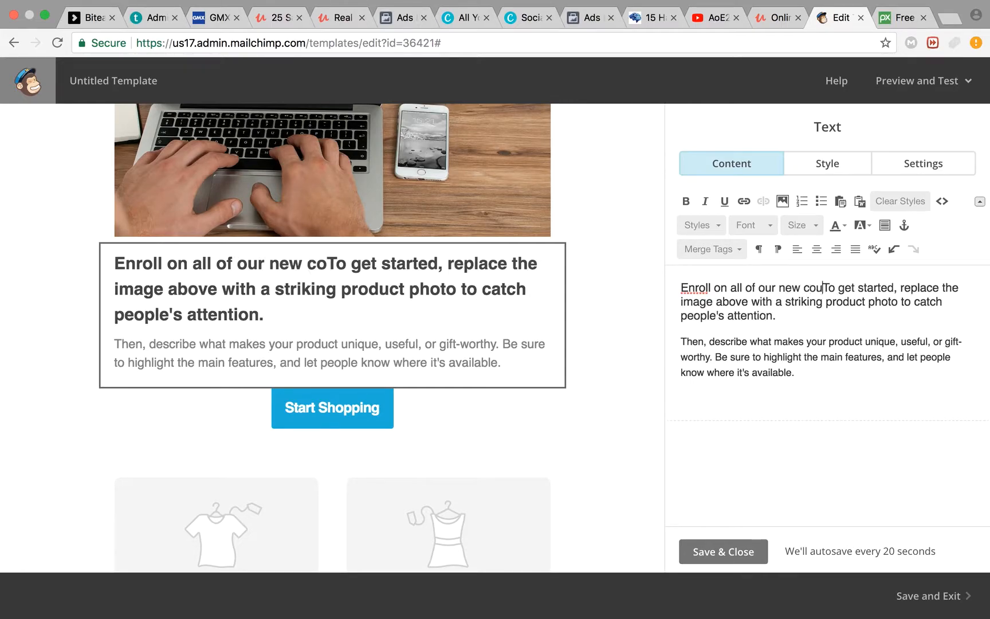
type("rses tTo get started")
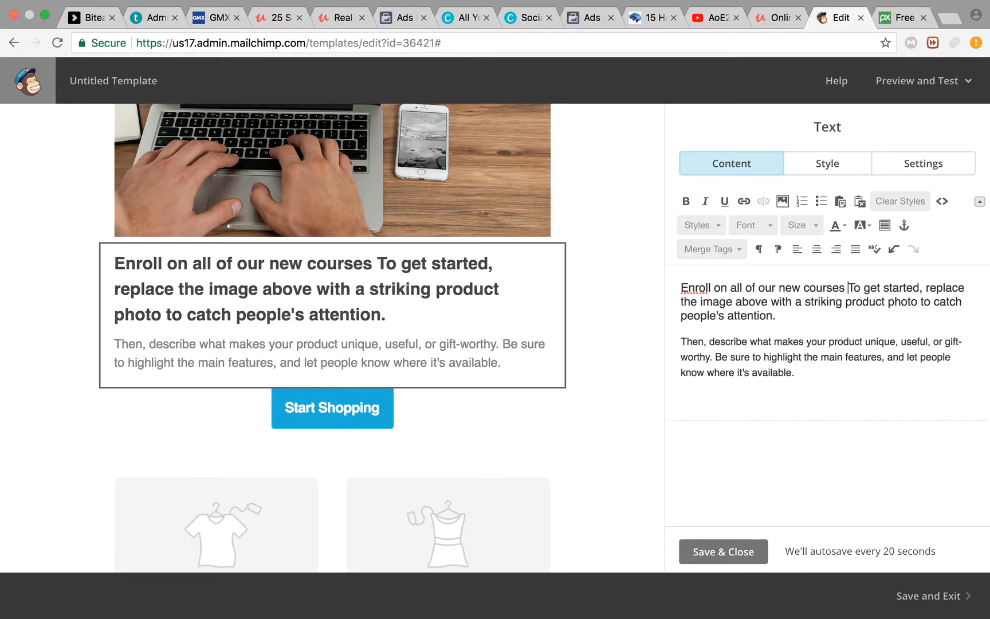
key("BackSpace")
type("oday for onl")
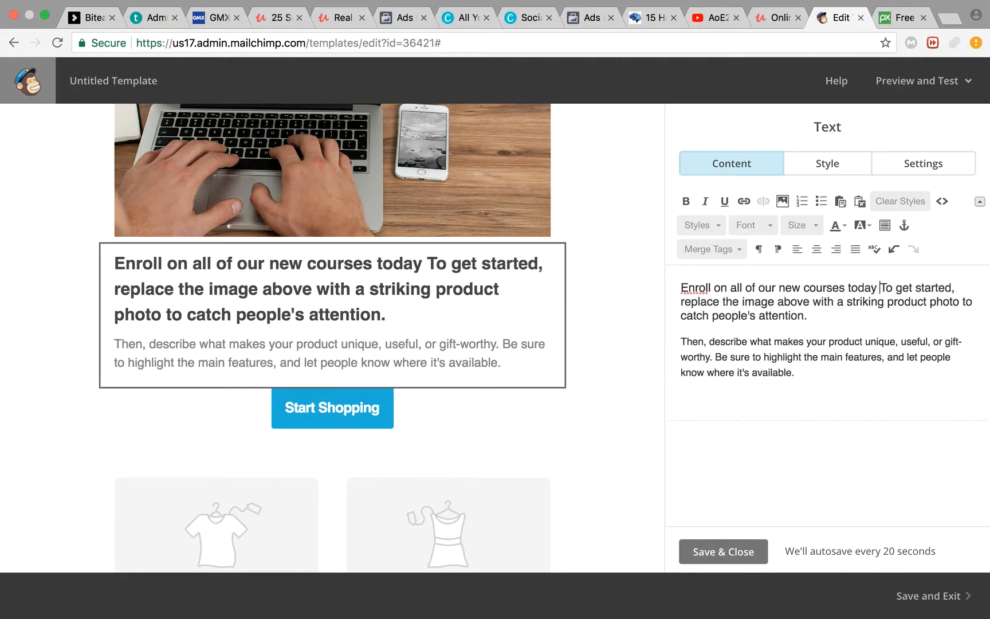
type("ine 1 USD!")
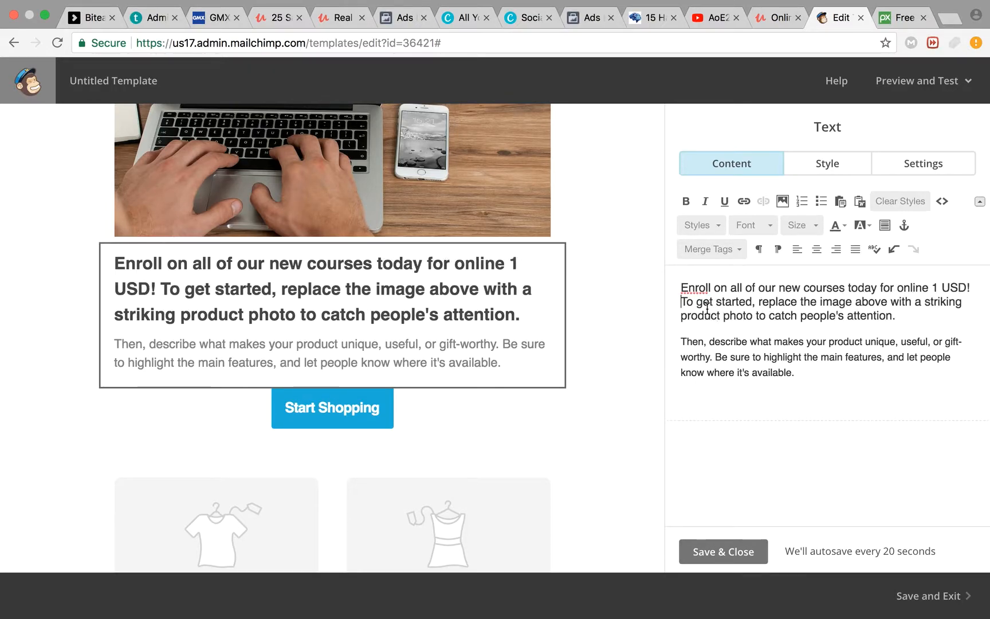
left_click_drag(683, 302, 930, 314)
key("BackSpace")
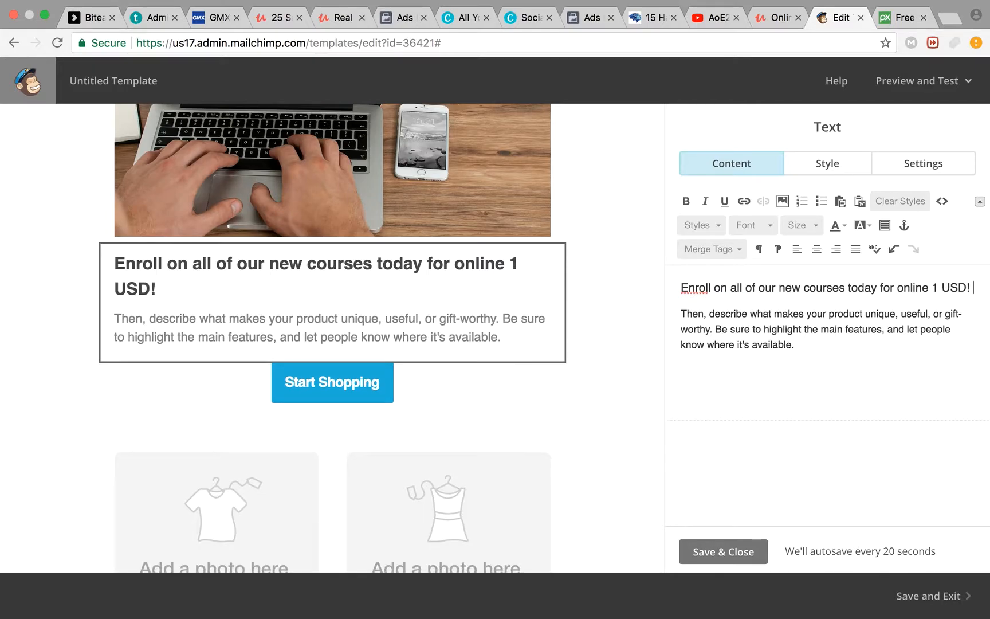
Overwrite the 'Then, describe…' paragraph with 'Just head over to onlinecourse.com to enroll in all of our courses.'.
triple_click(764, 361)
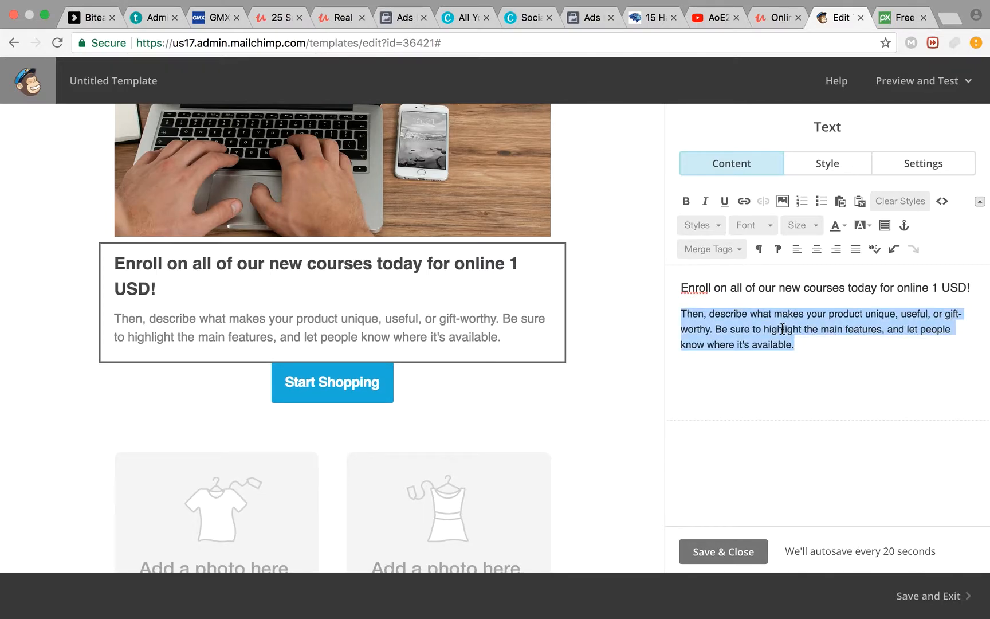
type("Just head over to onl")
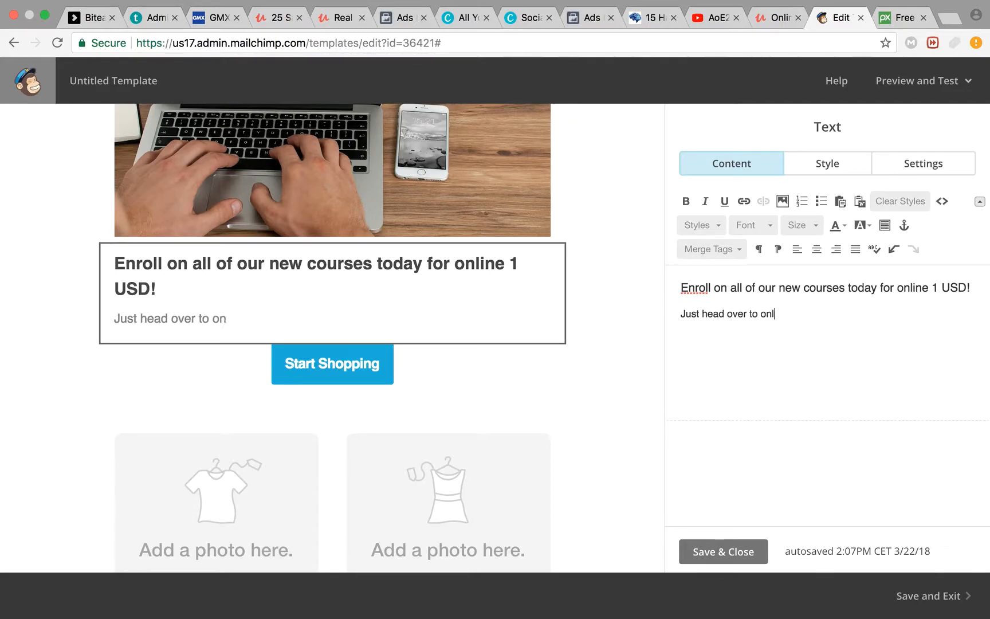
type("inecourse.com to enroll in al")
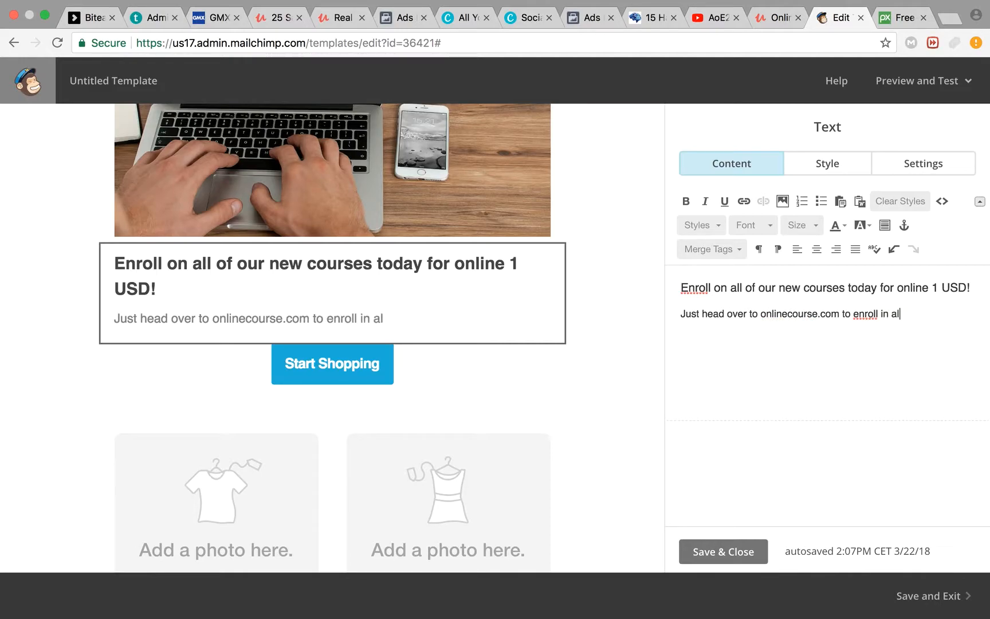
type("l of our coue")
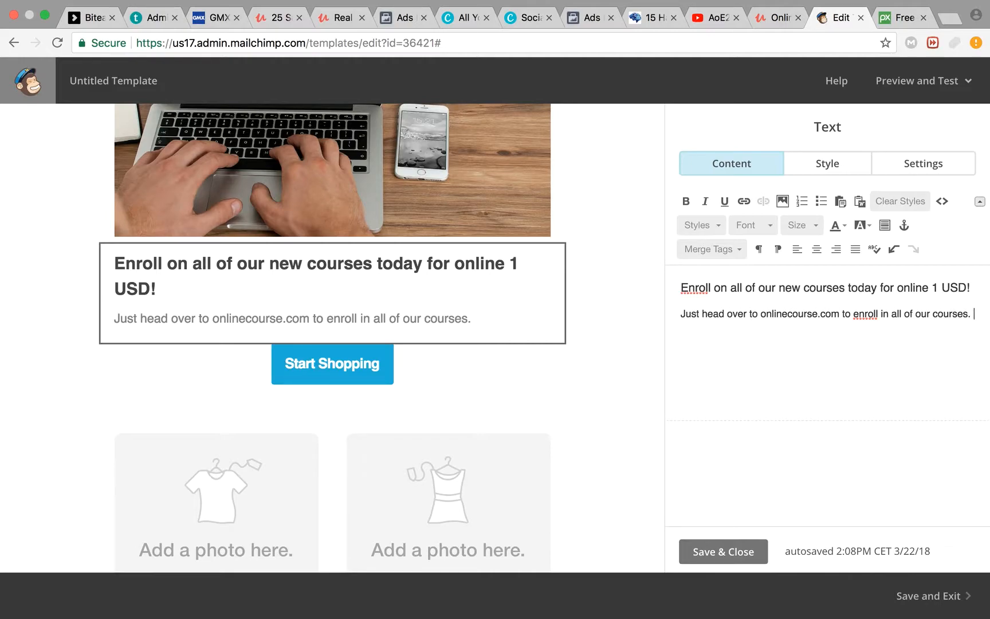
Remove the duplicated Start Shopping button block, keeping a single button.
left_click(505, 361)
scroll(491, 360, "down", 4)
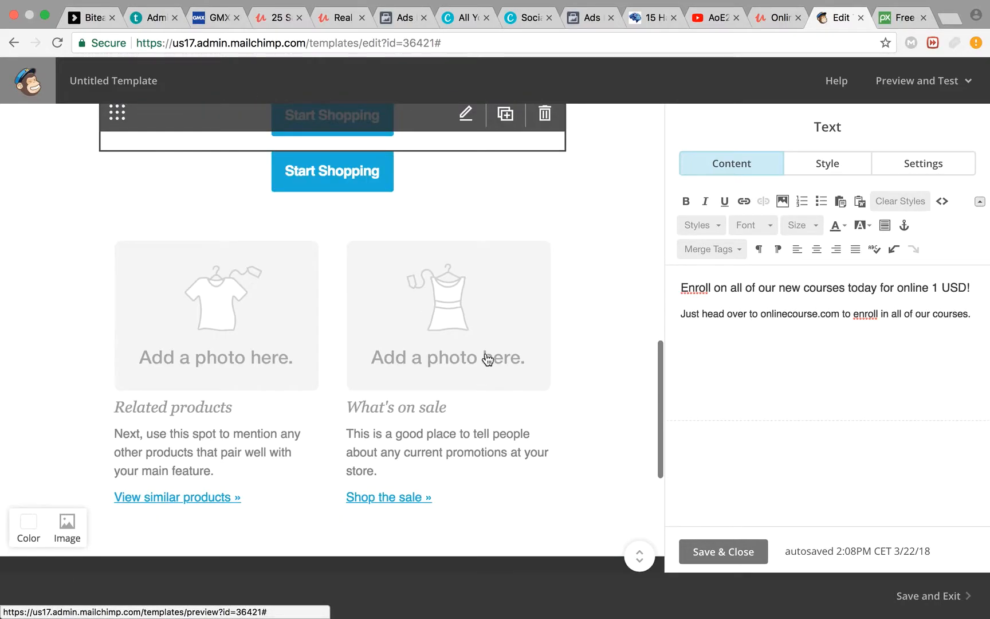
scroll(386, 232, "up", 2)
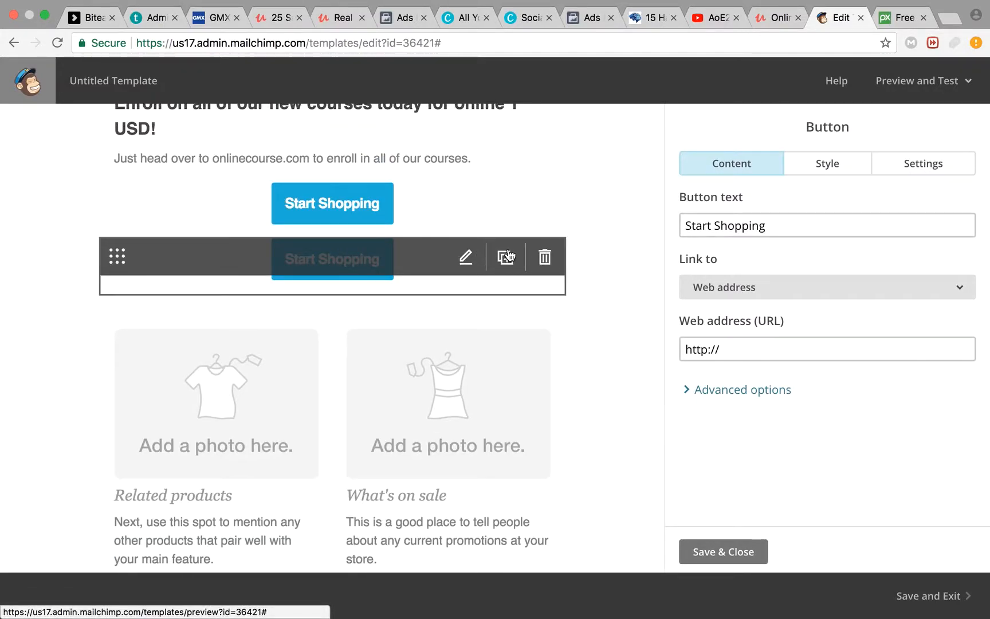
left_click(545, 258)
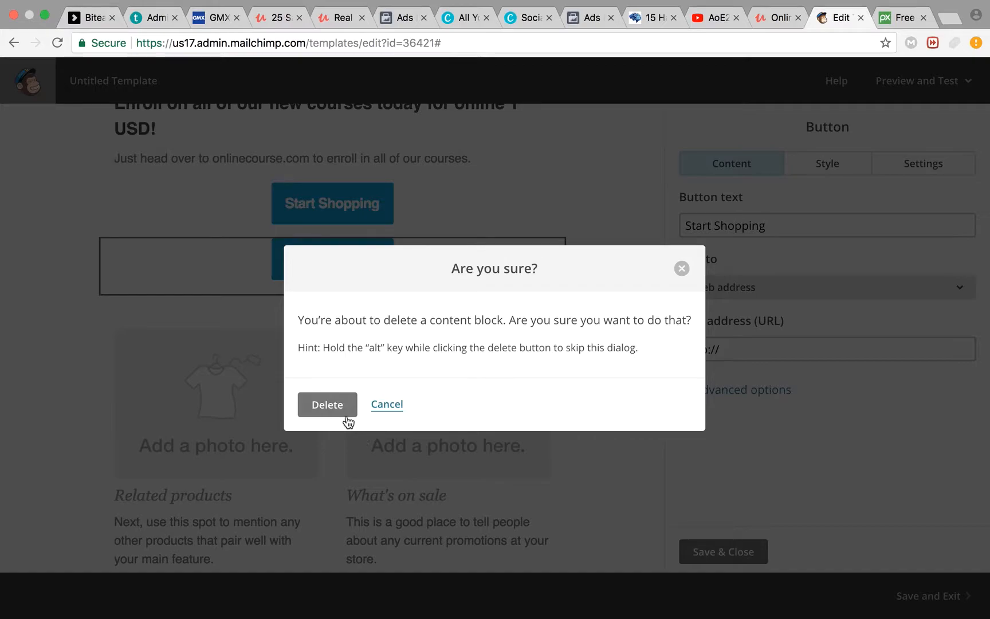
left_click(341, 406)
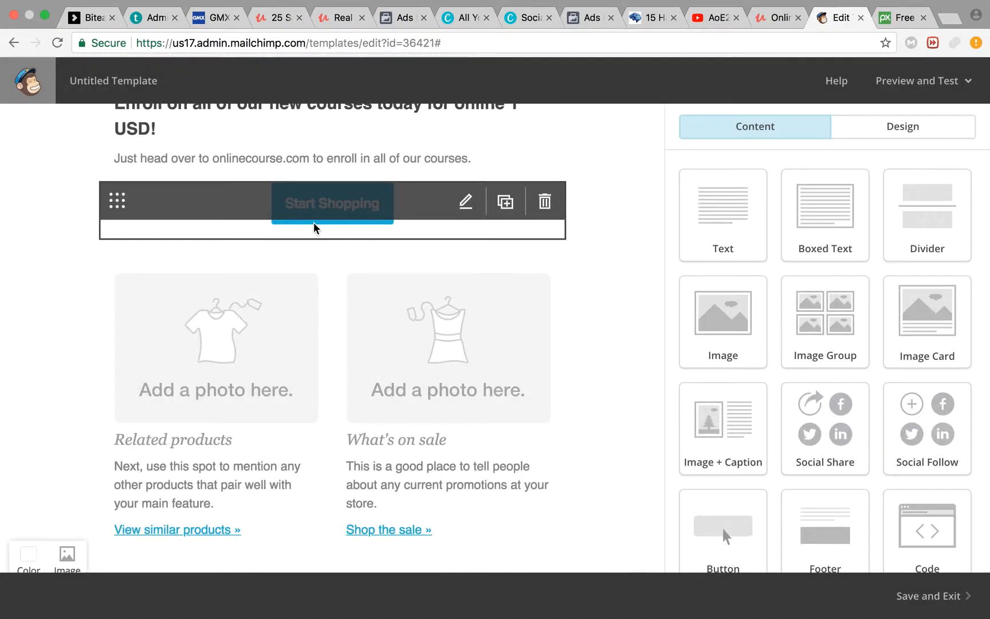
left_click(324, 222)
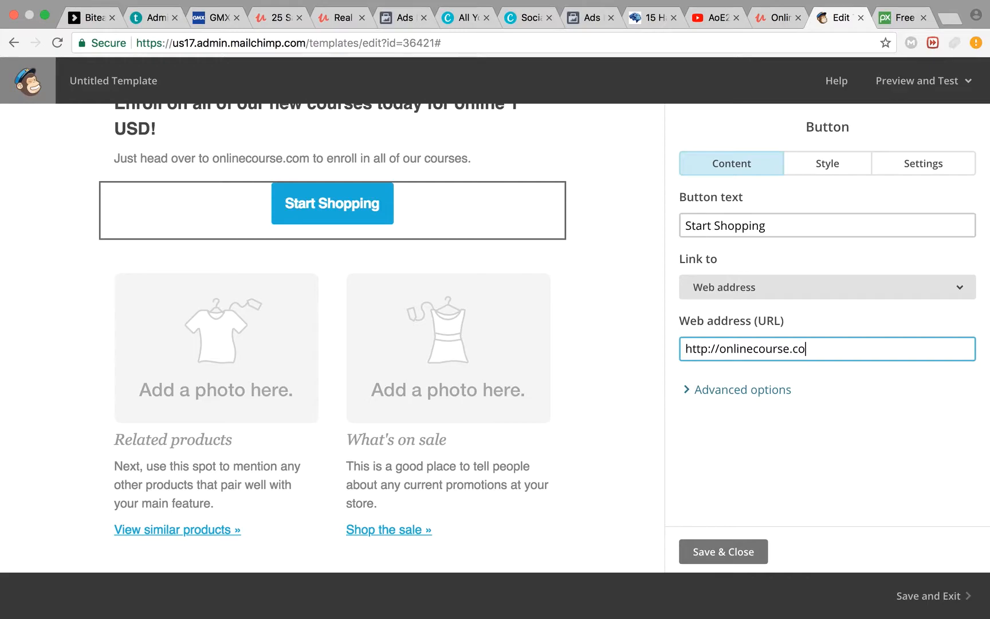
left_click(55, 327)
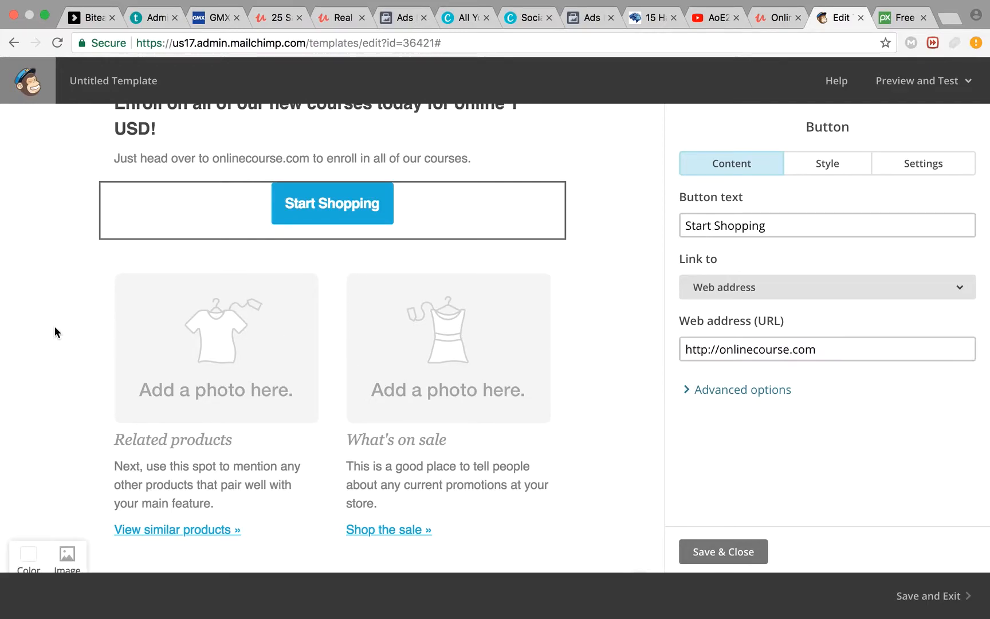
left_click(185, 344)
Scroll down through the Image + Caption editor for the Related products / What's on sale block.
scroll(253, 377, "down", 3)
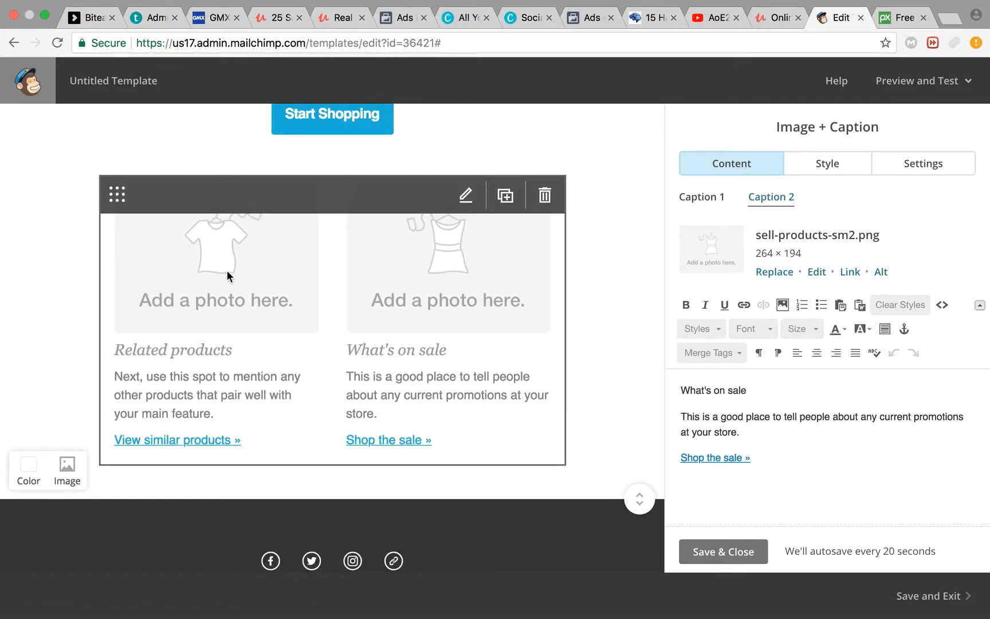
scroll(223, 273, "down", 5)
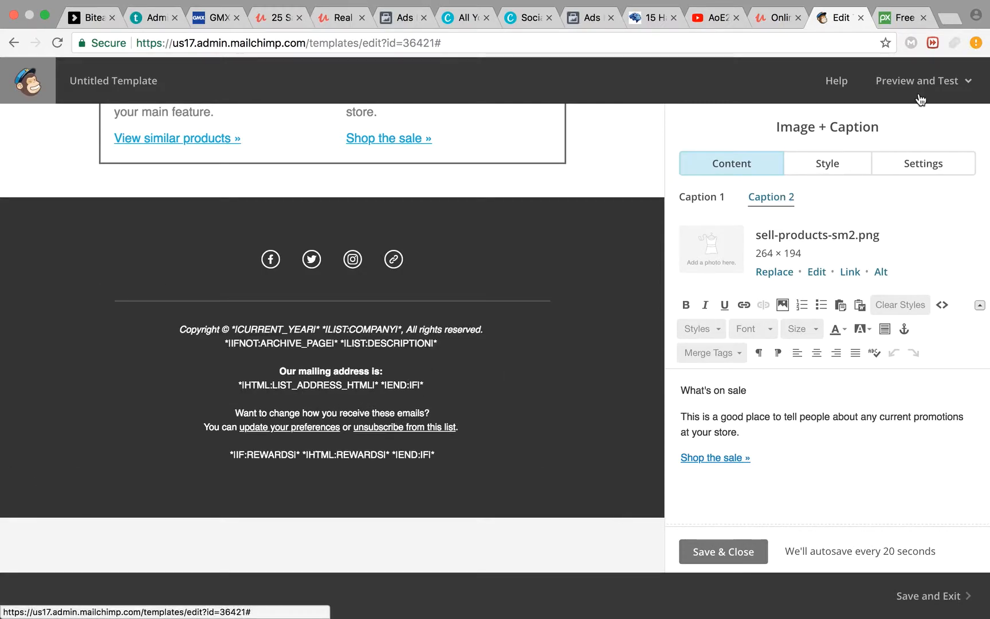
Search 'can spam act 2003', read its Wikipedia article, then return to the Mailchimp editor.
left_click(946, 21)
type("can soa")
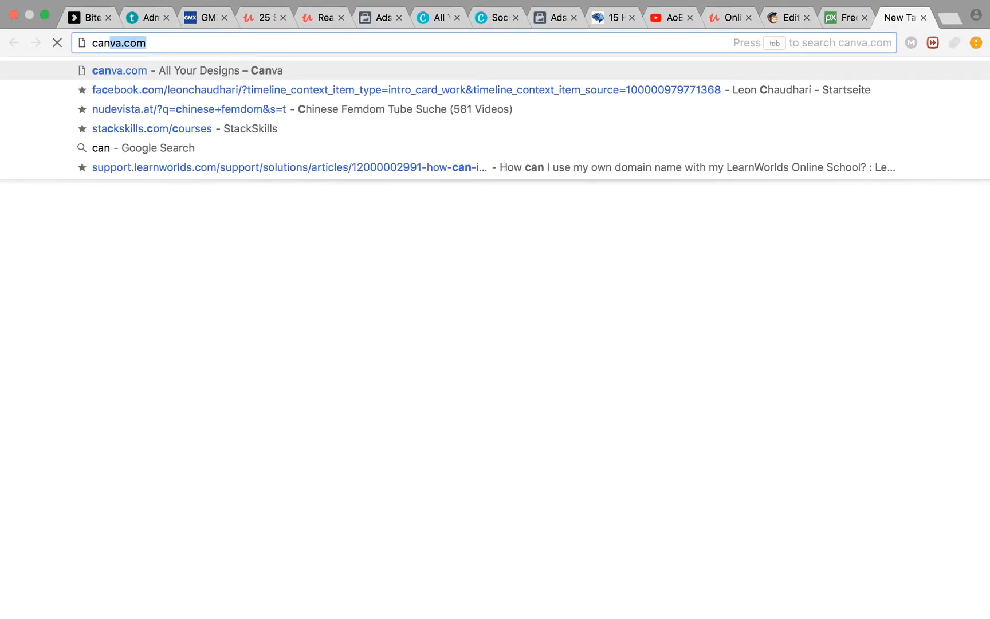
key("BackSpace")
key("BackSpace")
type("pam act")
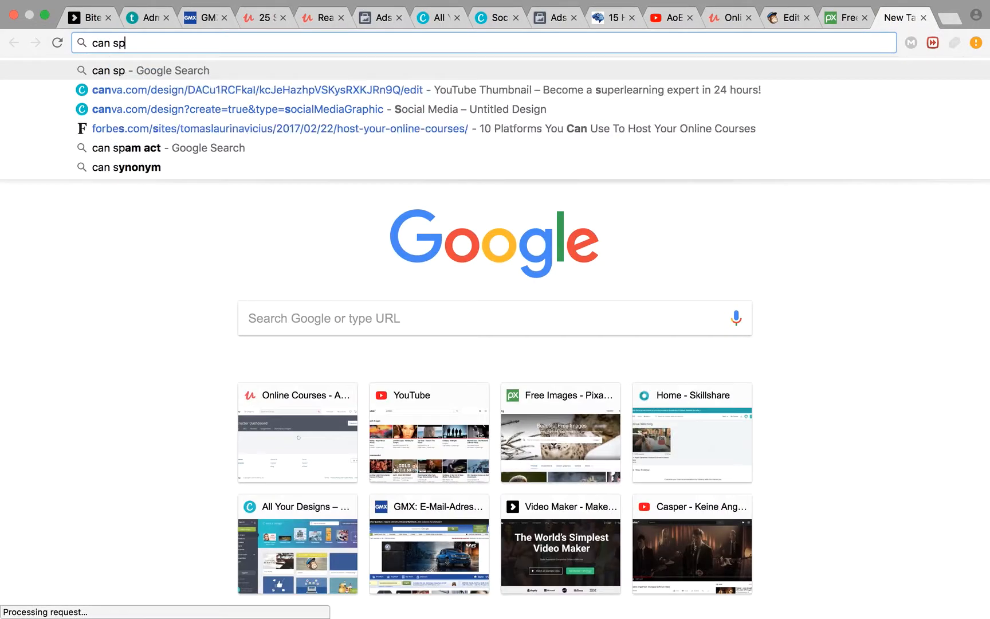
key("Down")
key("Down")
key("Return")
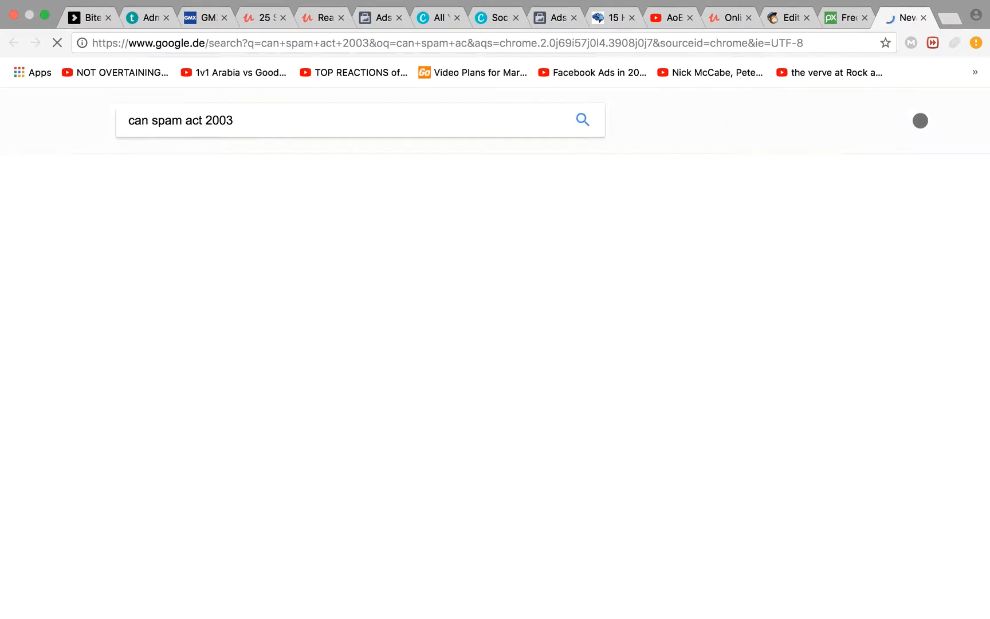
left_click(245, 304)
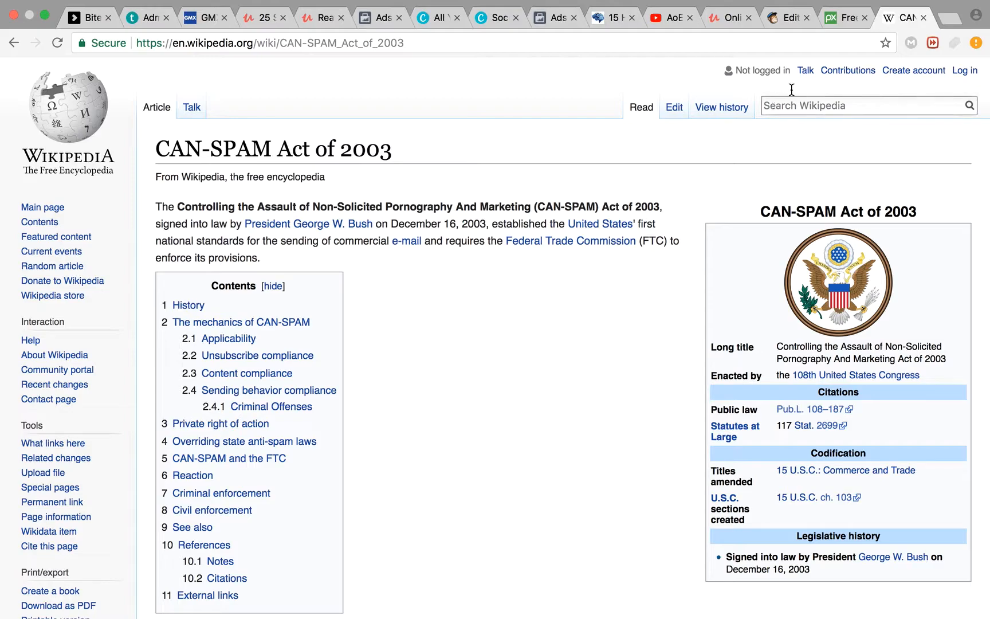
left_click(788, 23)
Save and close the caption block's editor.
scroll(502, 226, "up", 8)
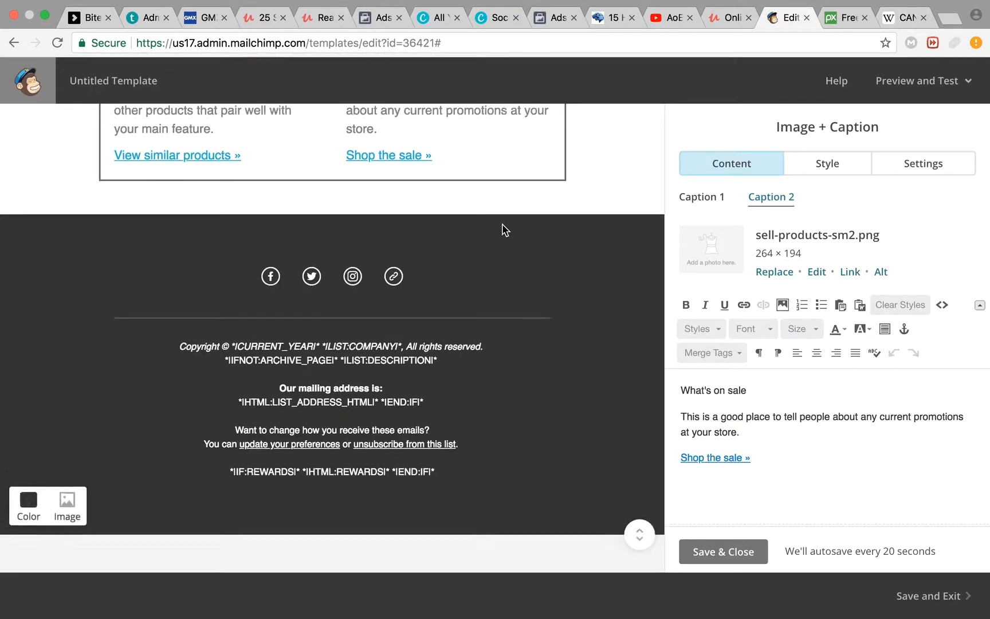
scroll(504, 227, "up", 10)
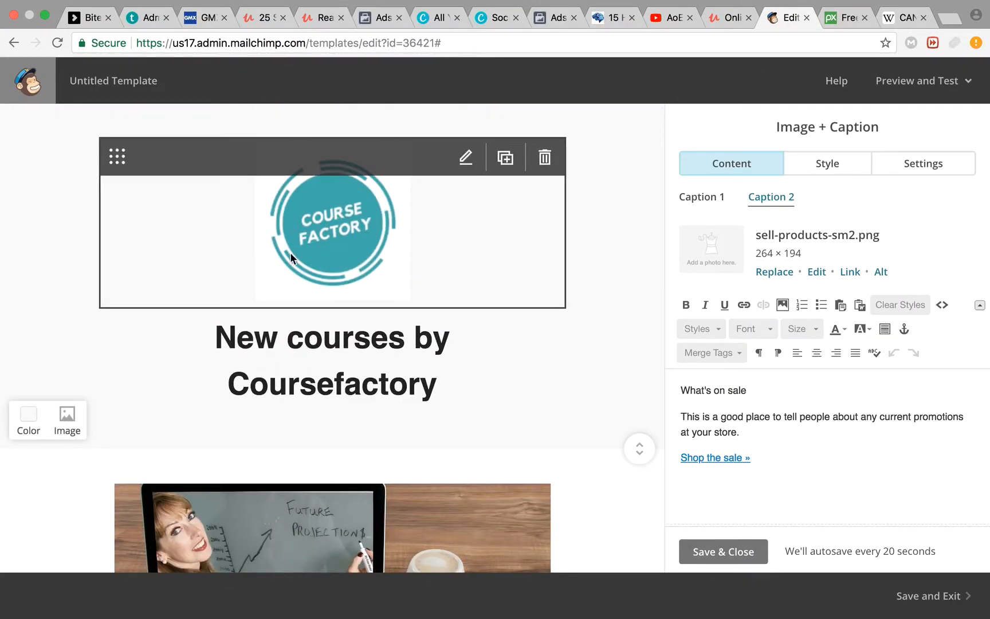
left_click(746, 552)
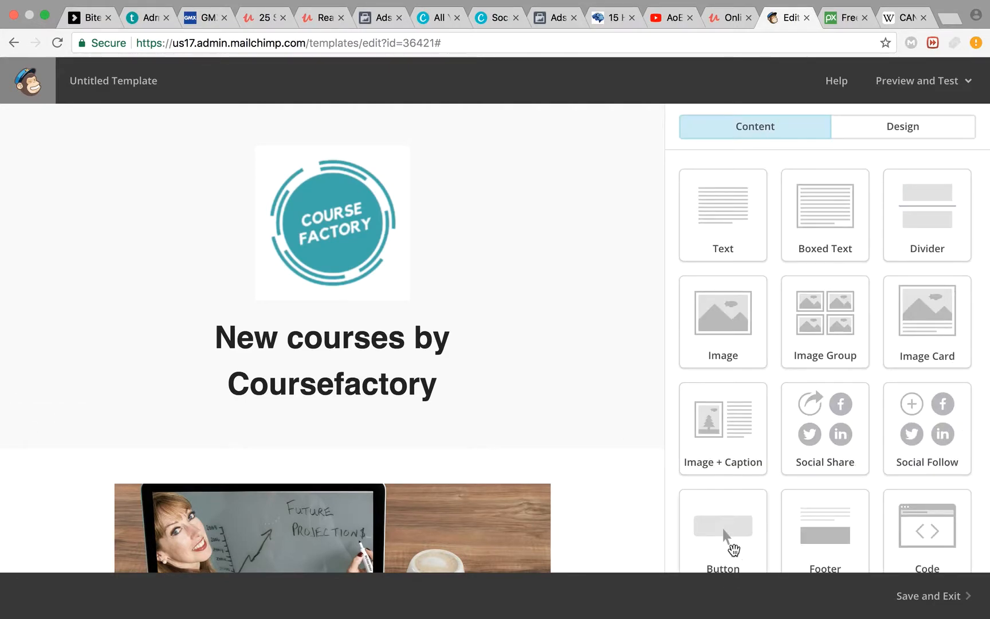
Review the whole template in Preview and Test preview mode, then exit back to editing.
left_click(937, 97)
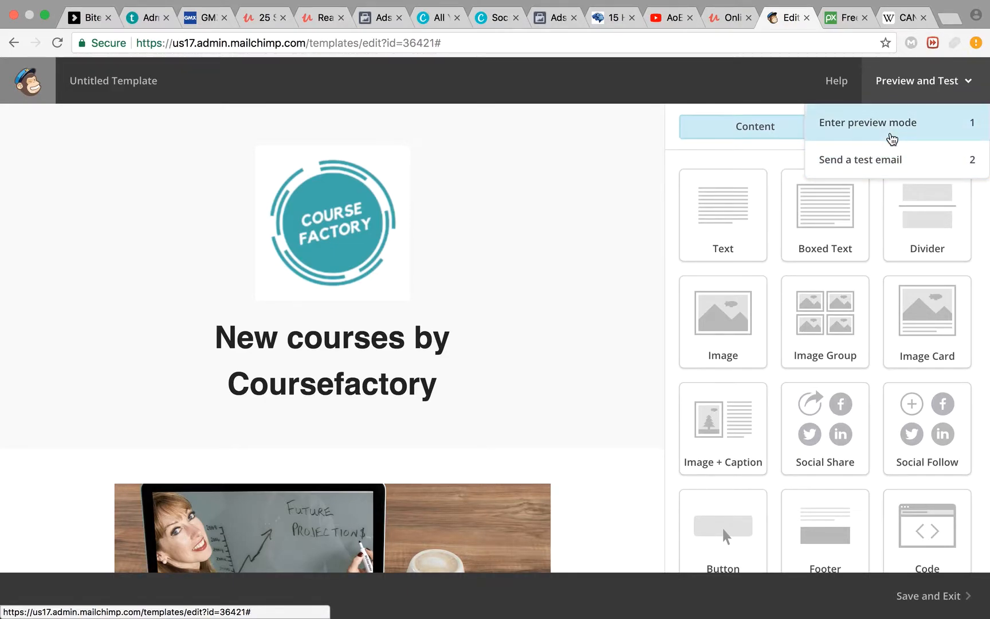
left_click(891, 136)
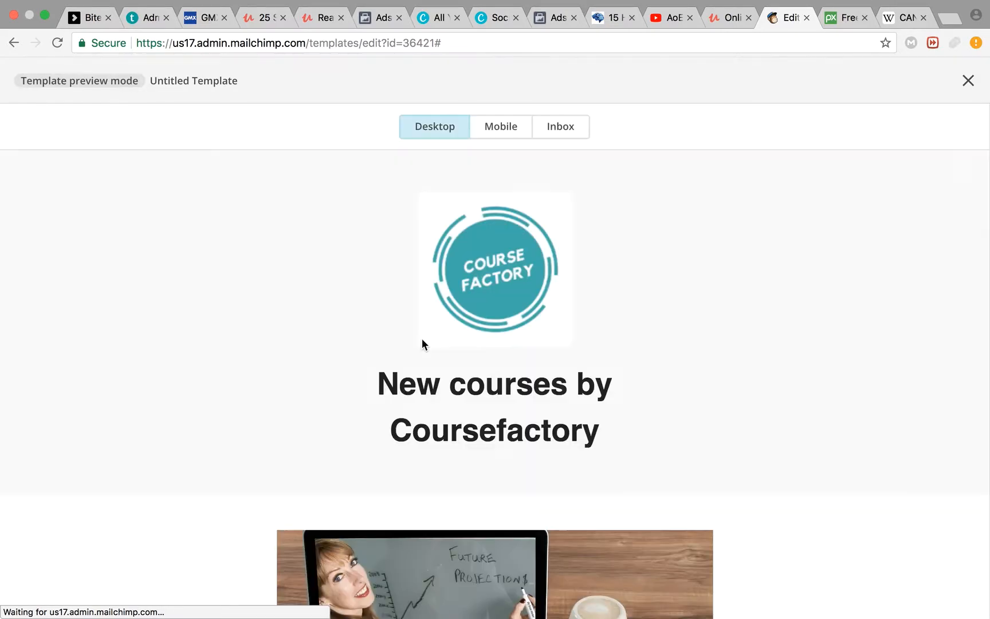
scroll(374, 382, "down", 15)
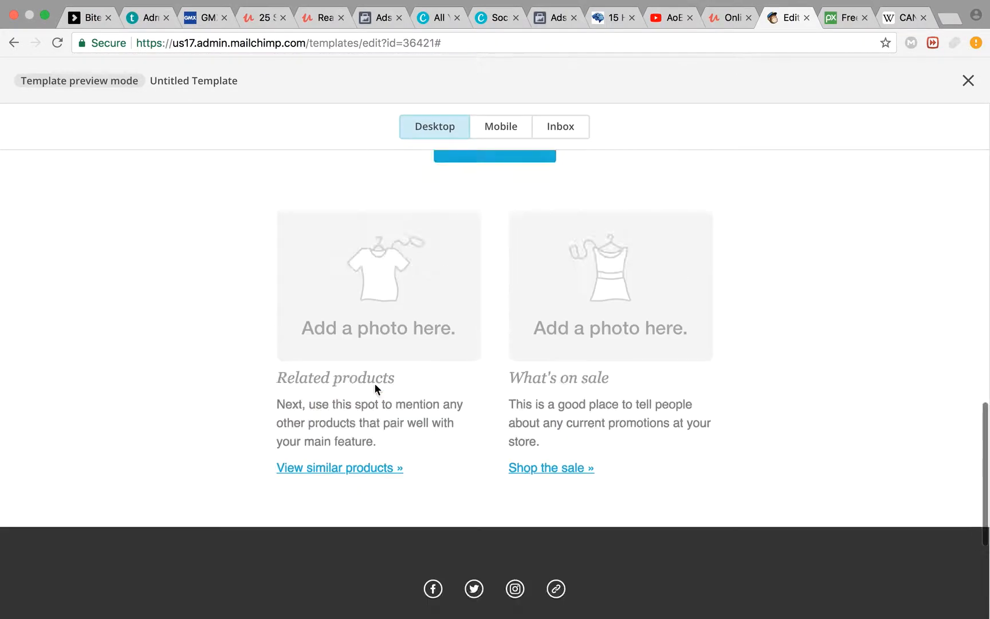
scroll(374, 383, "up", 15)
left_click(968, 80)
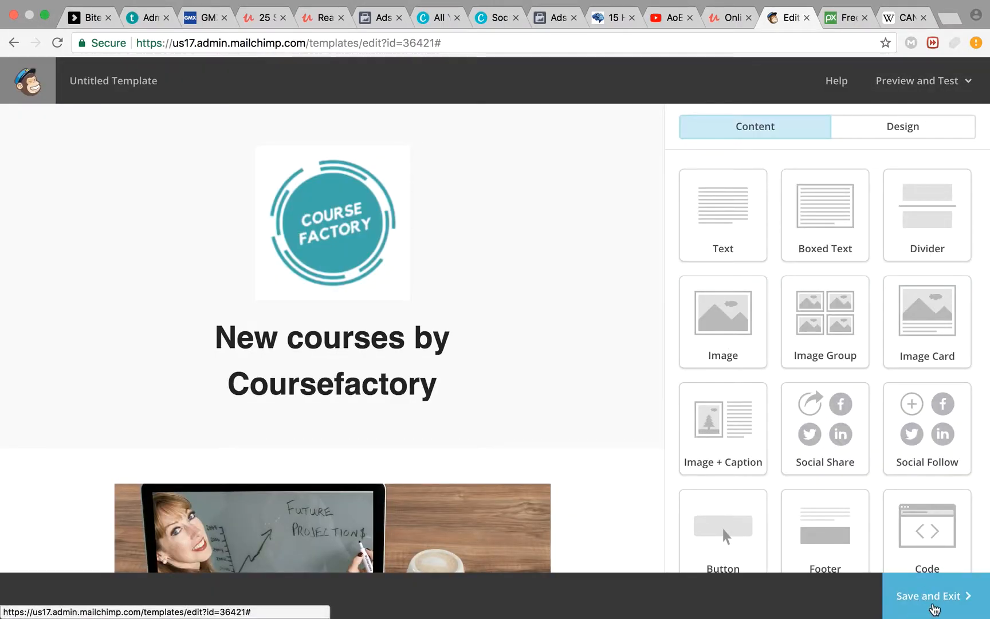
Save and exit the editor, naming the template 'coursefactory template'.
left_click(932, 596)
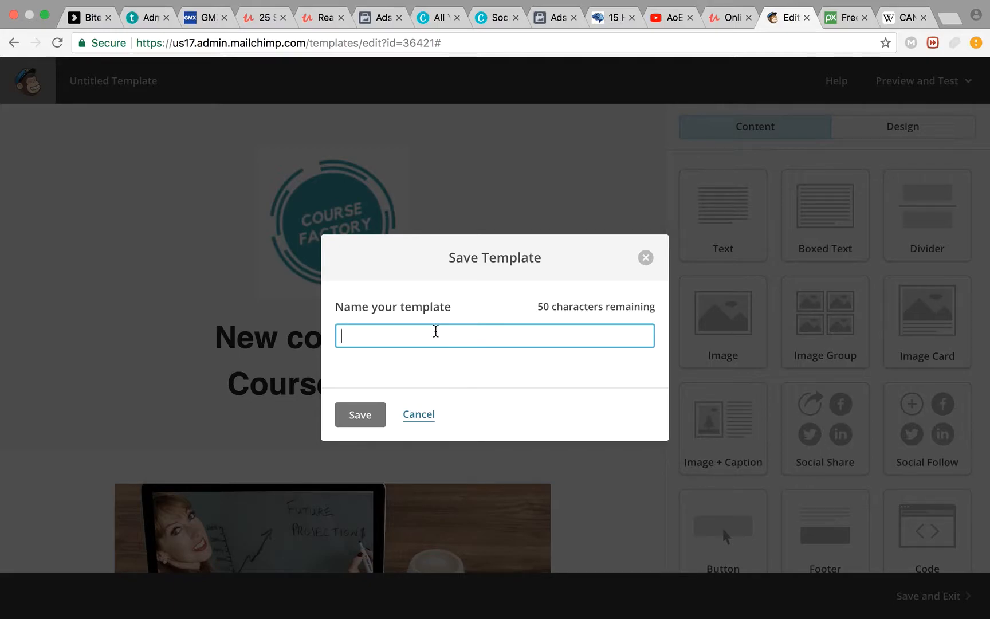
type("coursefactory template")
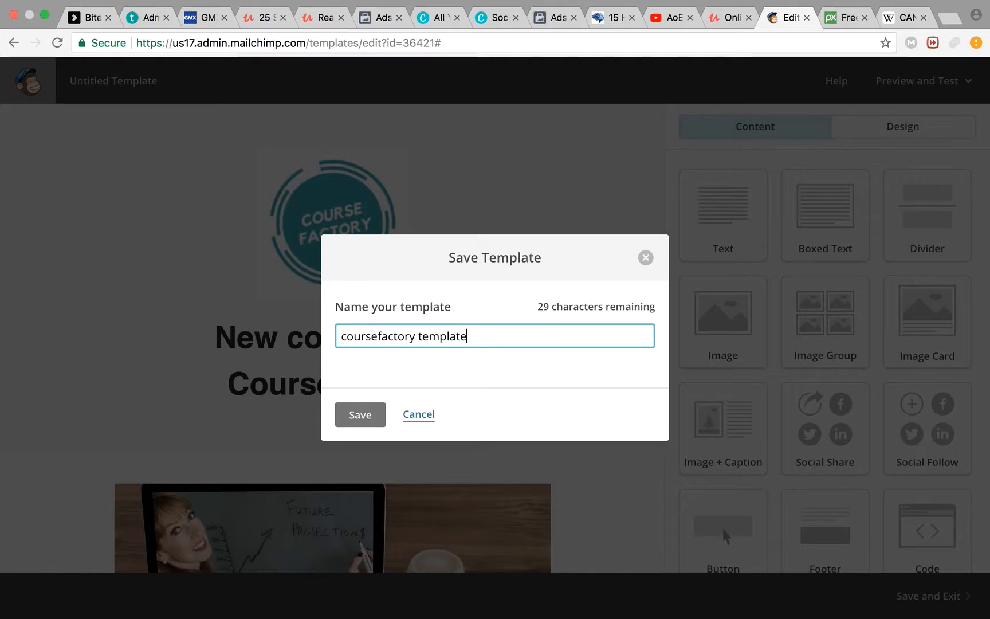
key("Return")
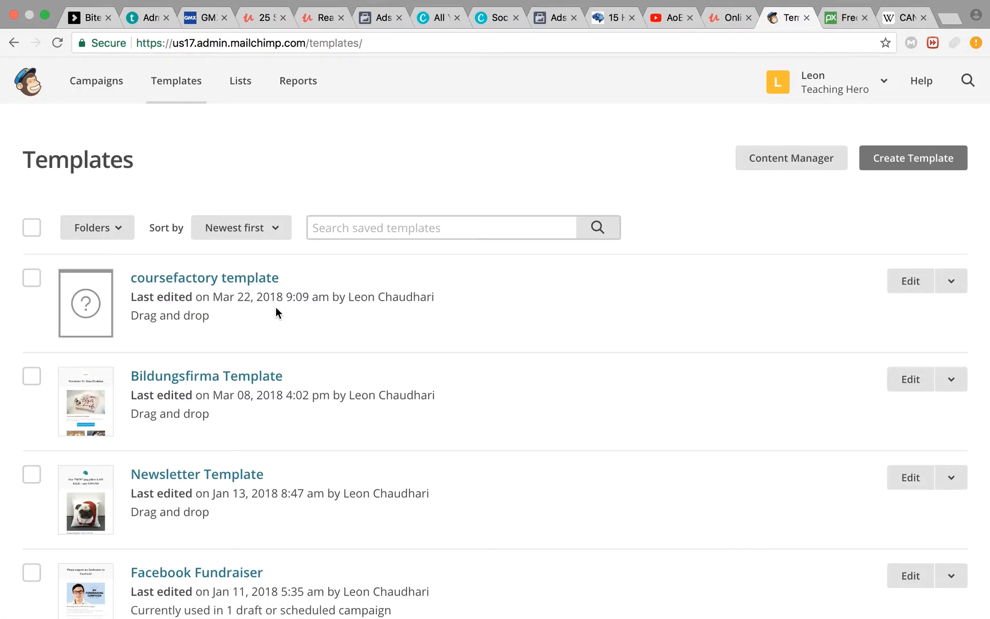
Create a new campaign from the coursefactory template.
left_click(951, 289)
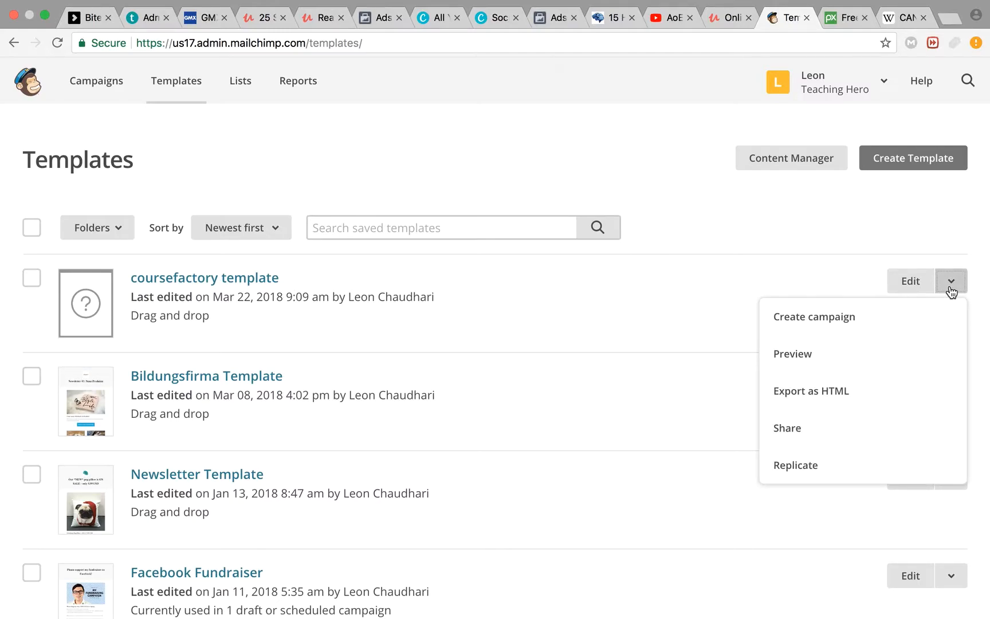
left_click(871, 319)
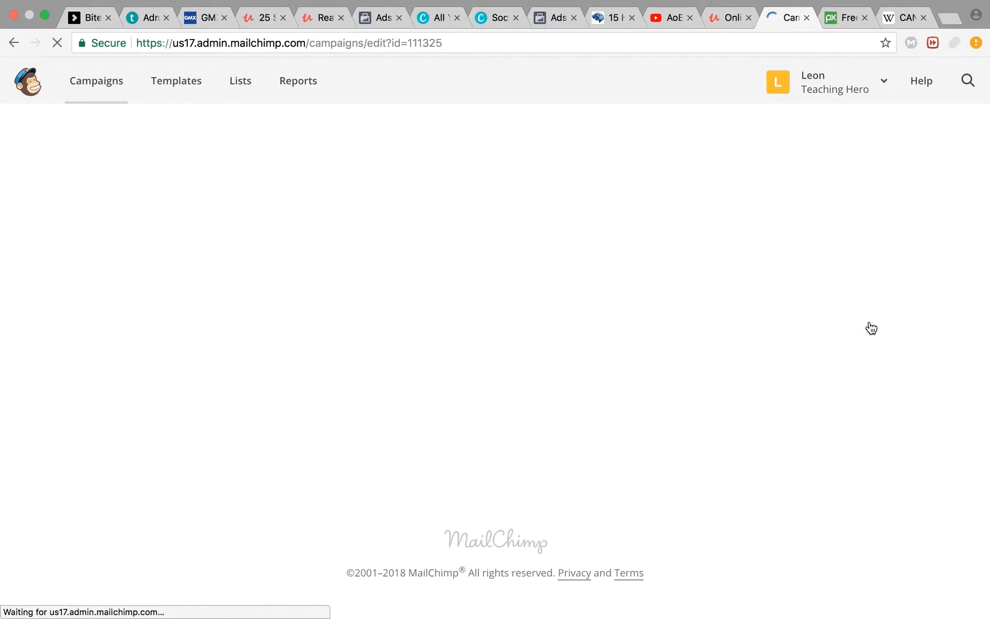
scroll(485, 311, "down", 2)
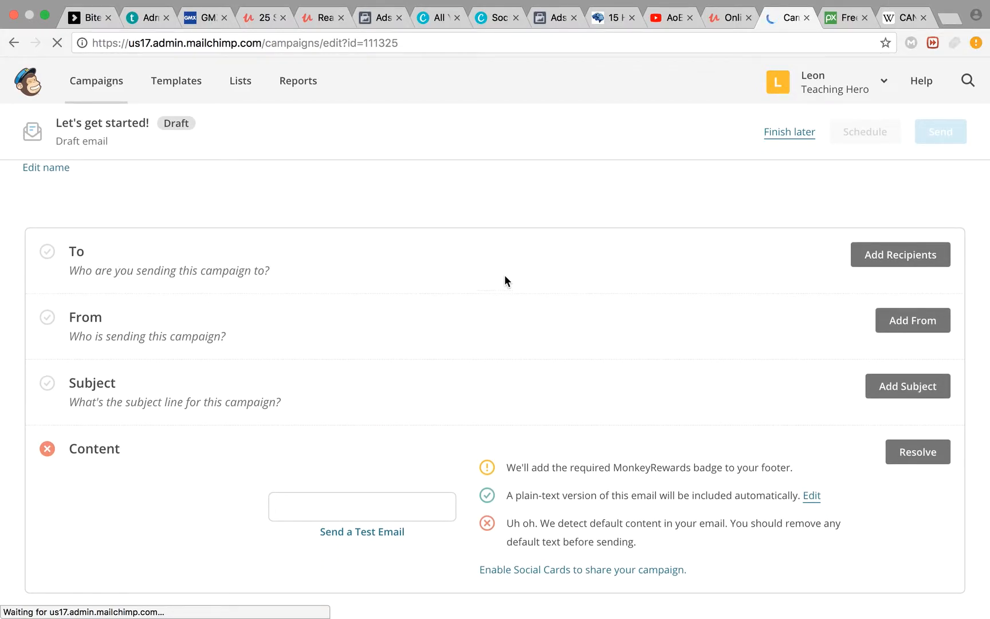
Set the campaign recipients to all subscribers of Example List and save.
left_click(902, 256)
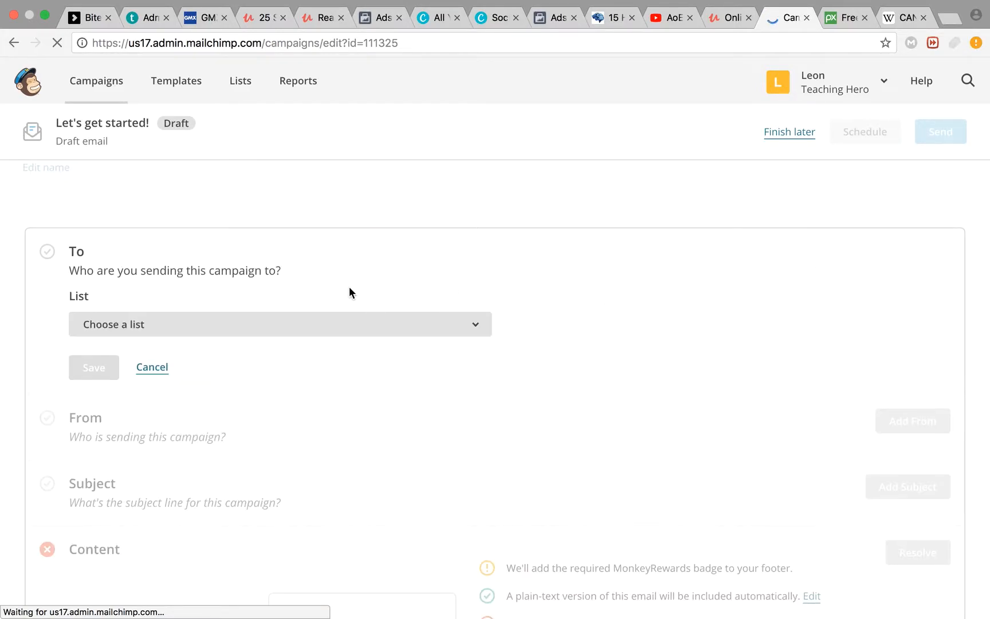
left_click(315, 322)
left_click(274, 427)
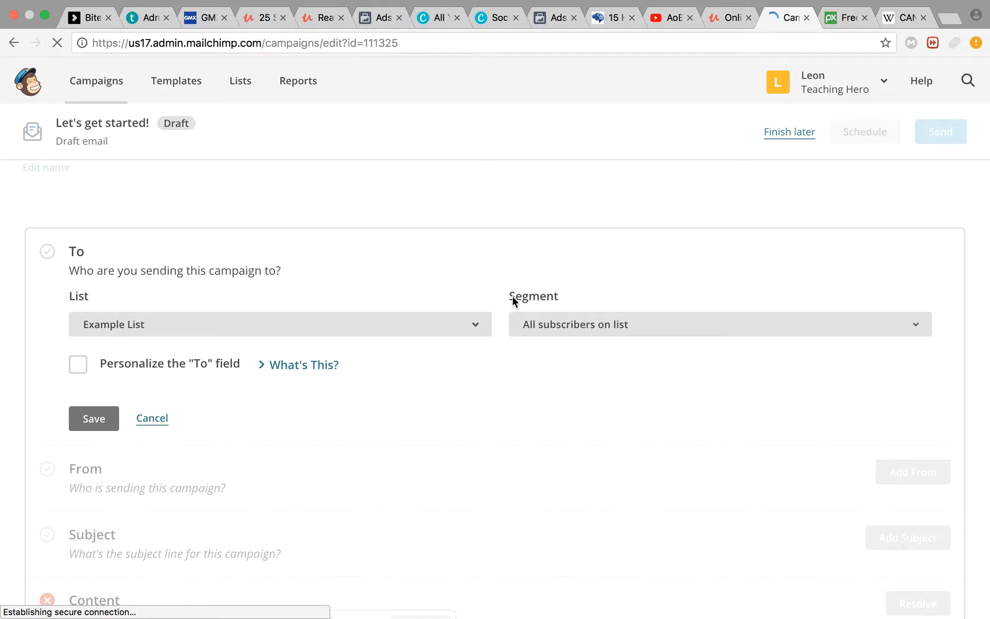
left_click(570, 324)
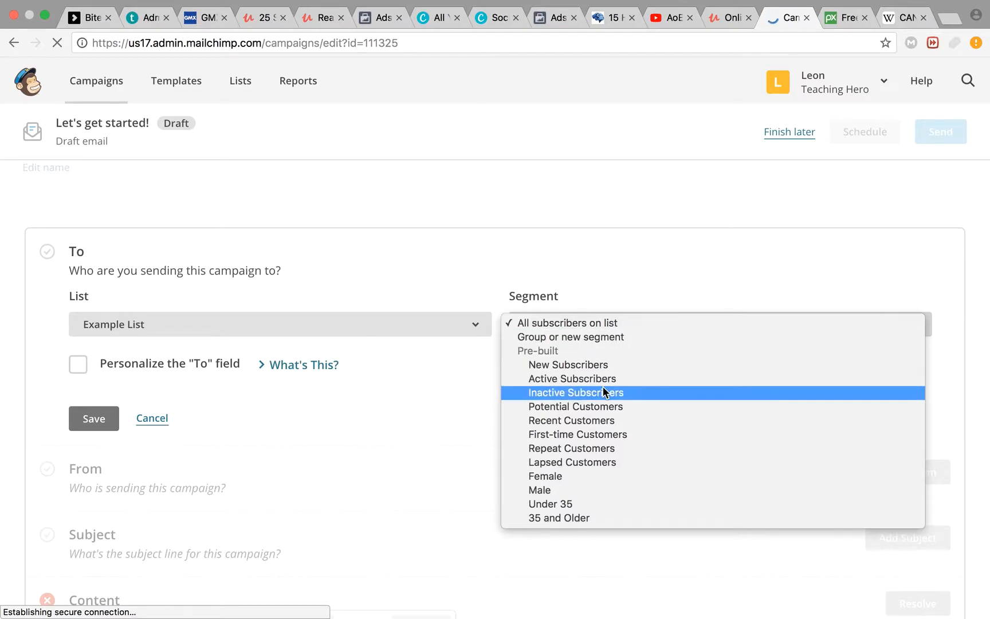
left_click(526, 201)
left_click(109, 417)
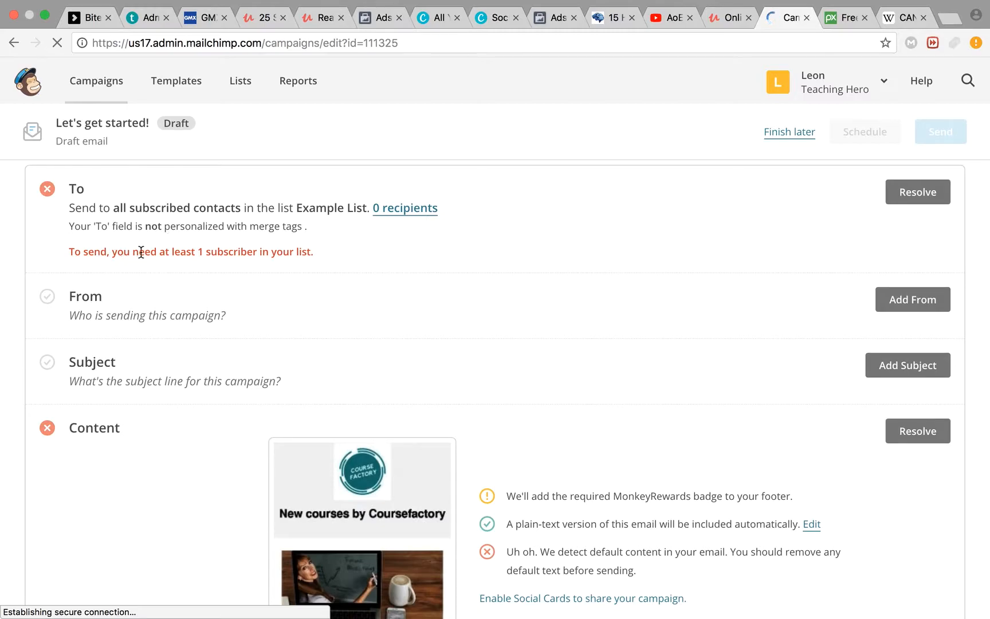
Change the recipients to the Facebook Fundraiser List and save.
left_click(916, 204)
left_click(388, 267)
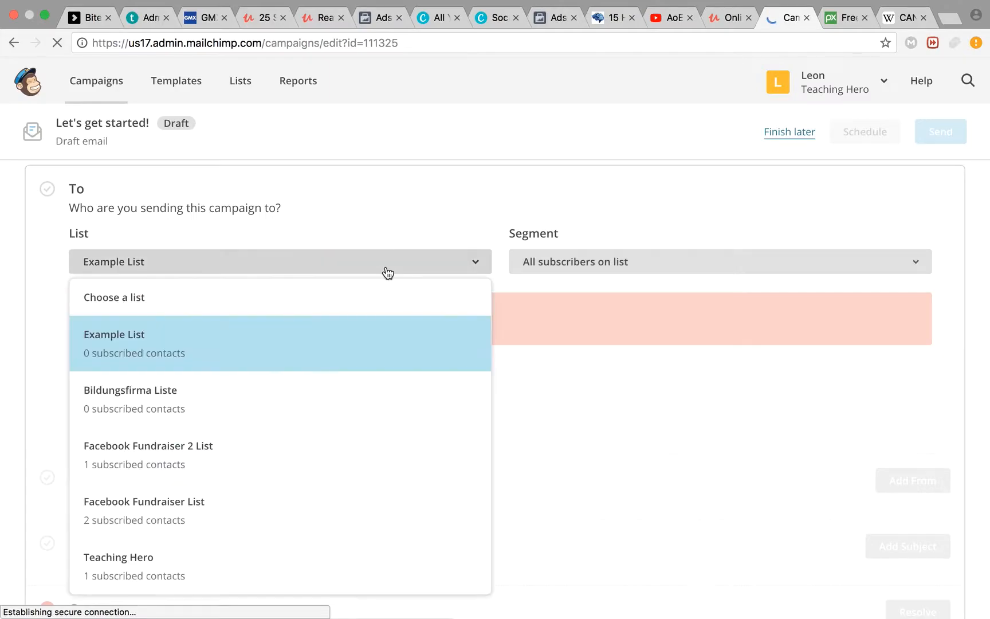
left_click(281, 500)
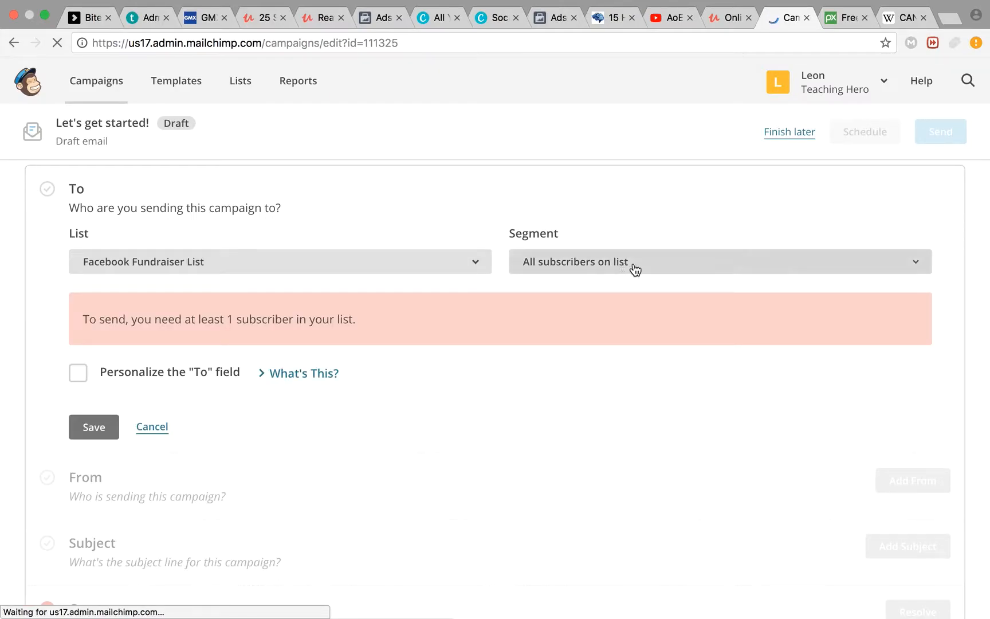
left_click(86, 426)
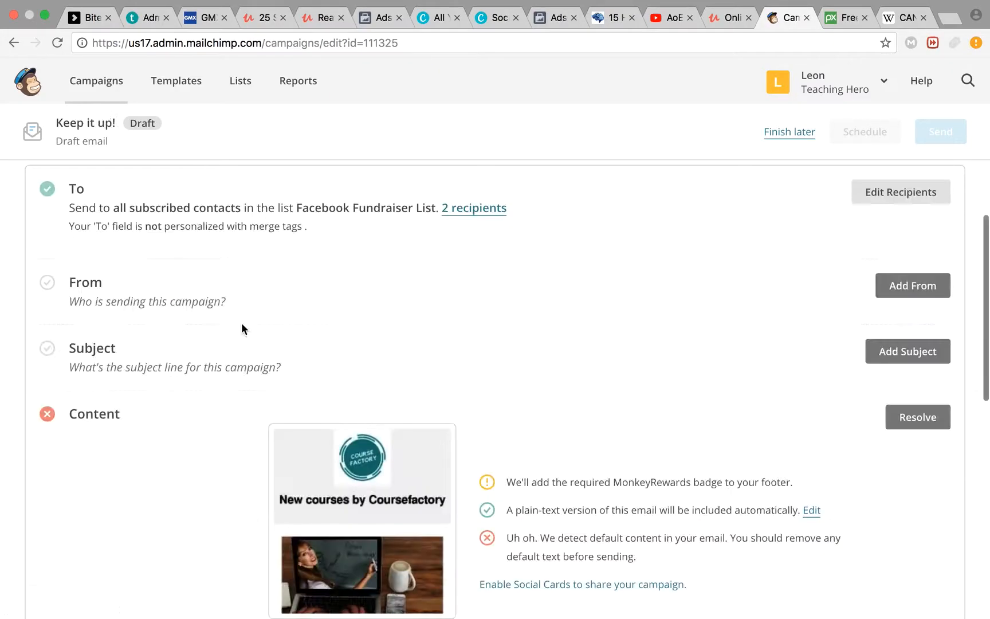
Add Teaching Hero as the campaign's sender name and e-mail.
scroll(275, 253, "down", 1)
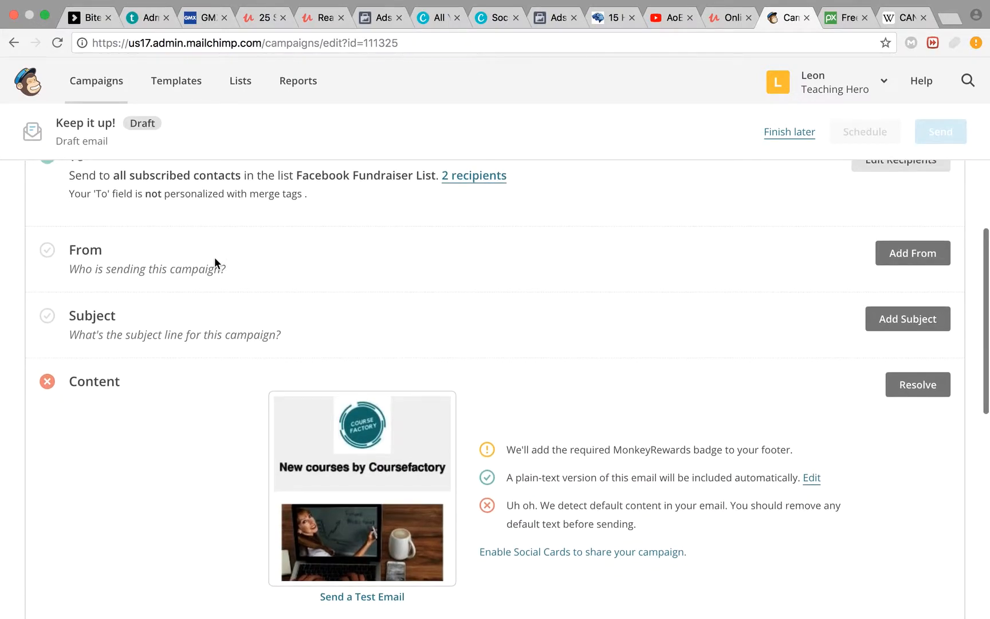
left_click(910, 268)
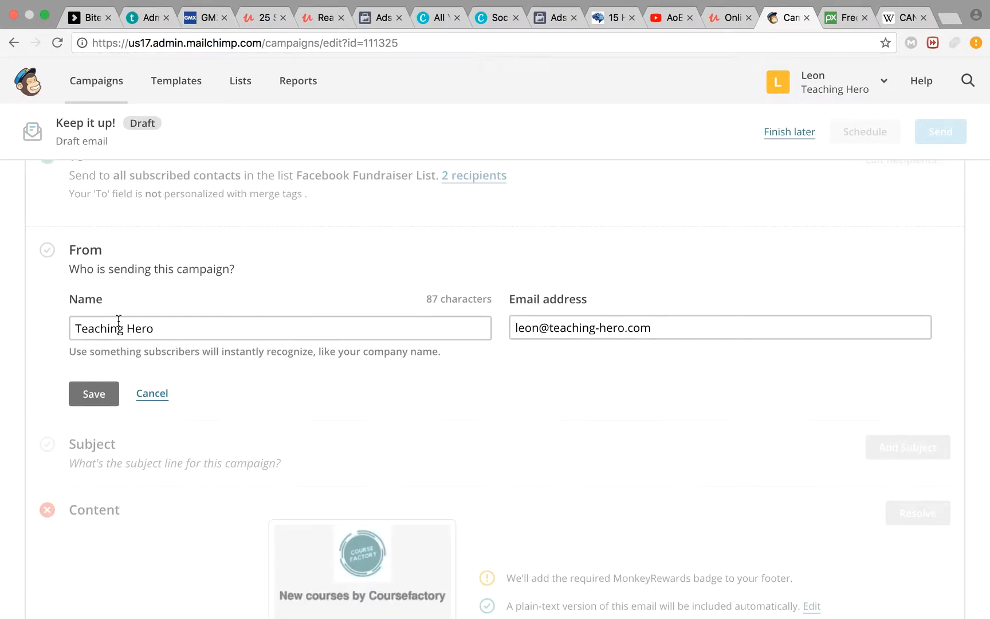
left_click(92, 401)
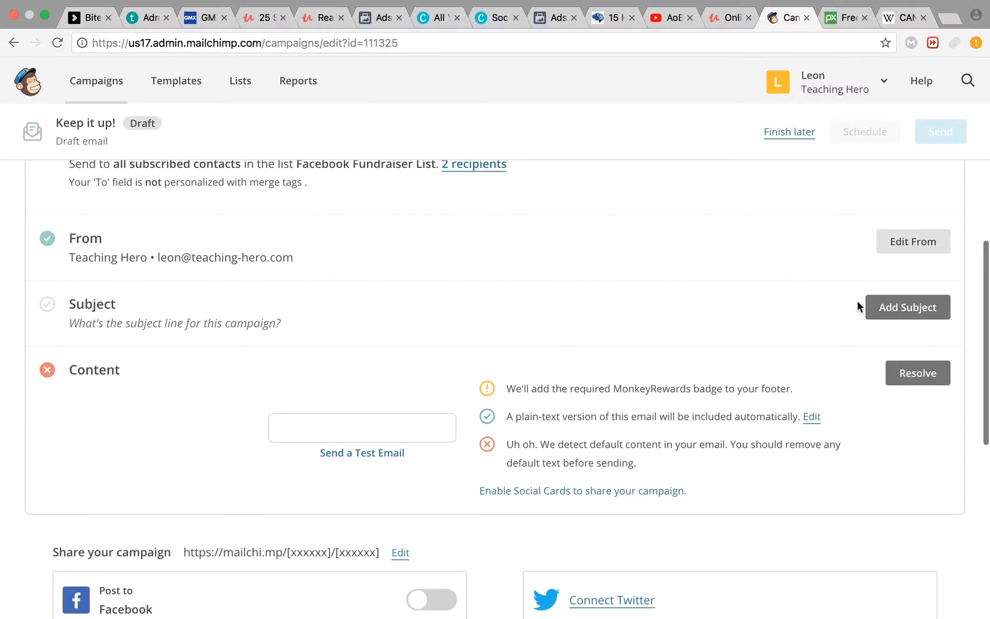
Set subject 'New online courses' with preview text 'Enroll in all our courses for 1 USD today!'.
left_click(908, 316)
left_click(431, 378)
type("New online courses")
left_click(711, 371)
type("New")
key("BackSpace")
key("BackSpace")
key("BackSpace")
type("Enroll in all our courses for 1 USD toda")
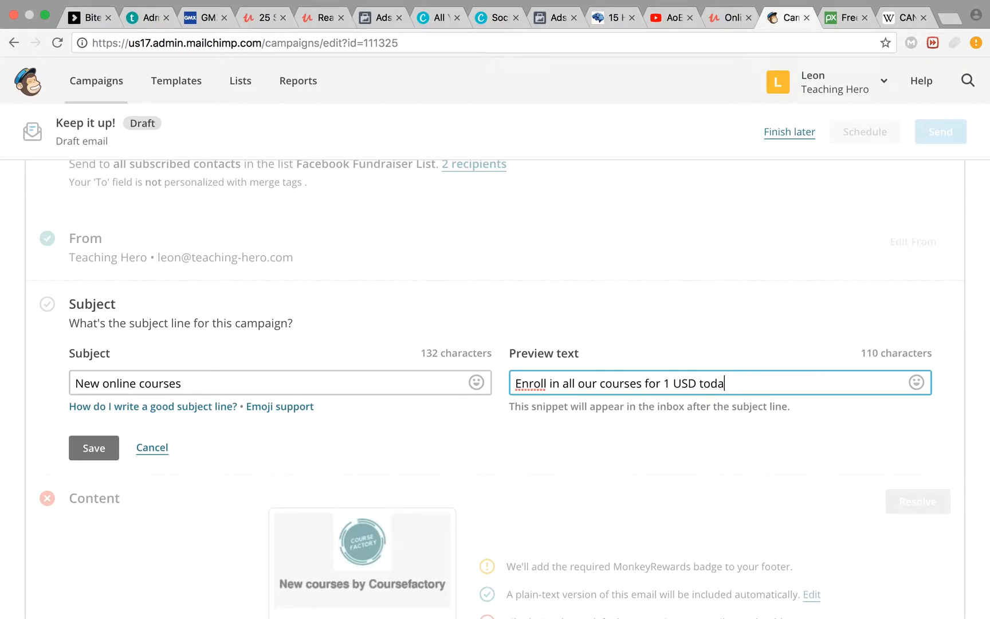
type("y!")
left_click(618, 326)
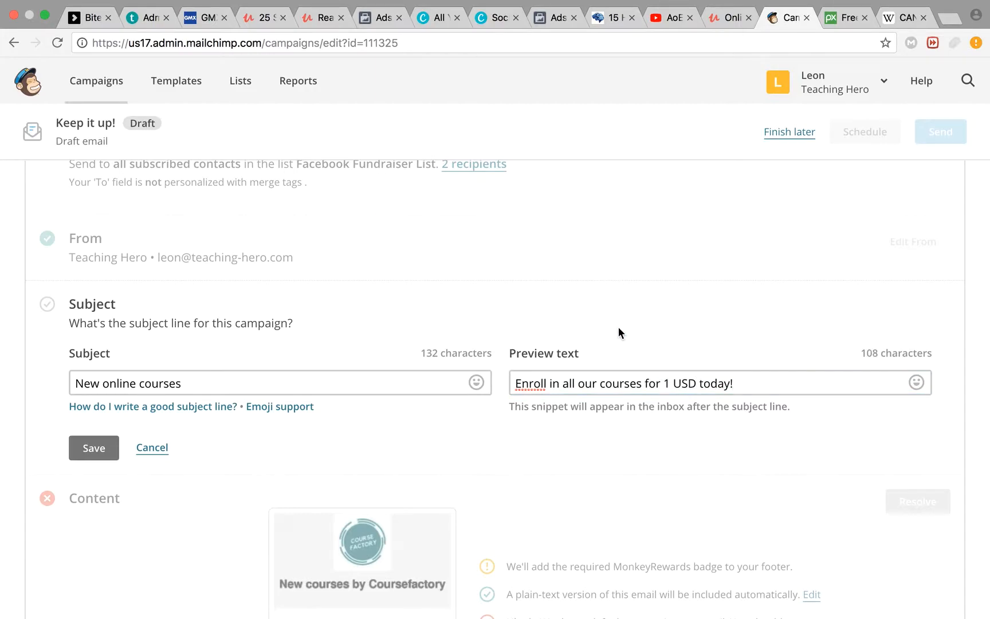
left_click(86, 446)
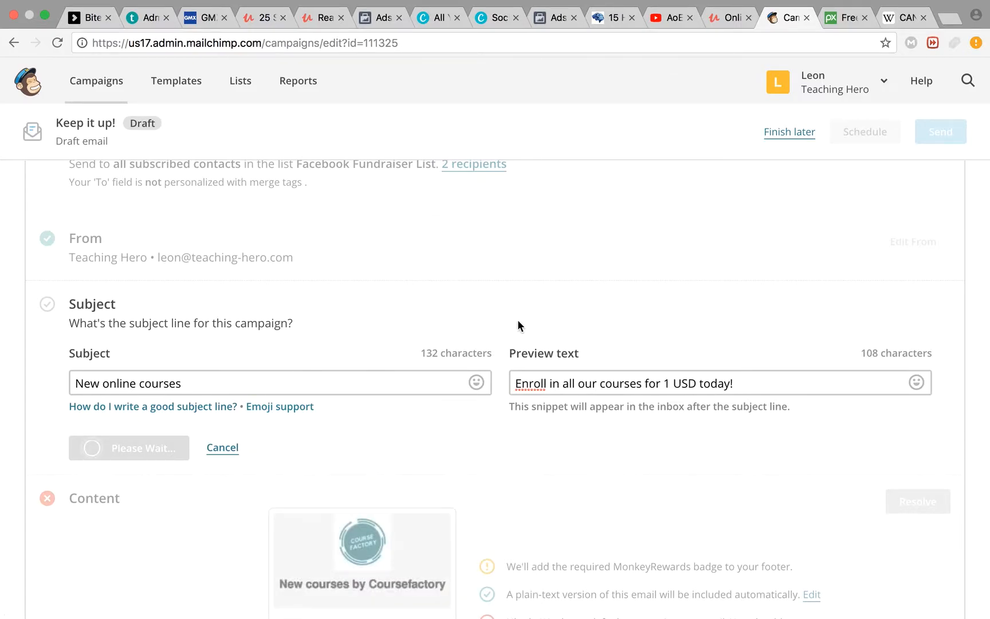
scroll(338, 342, "down", 3)
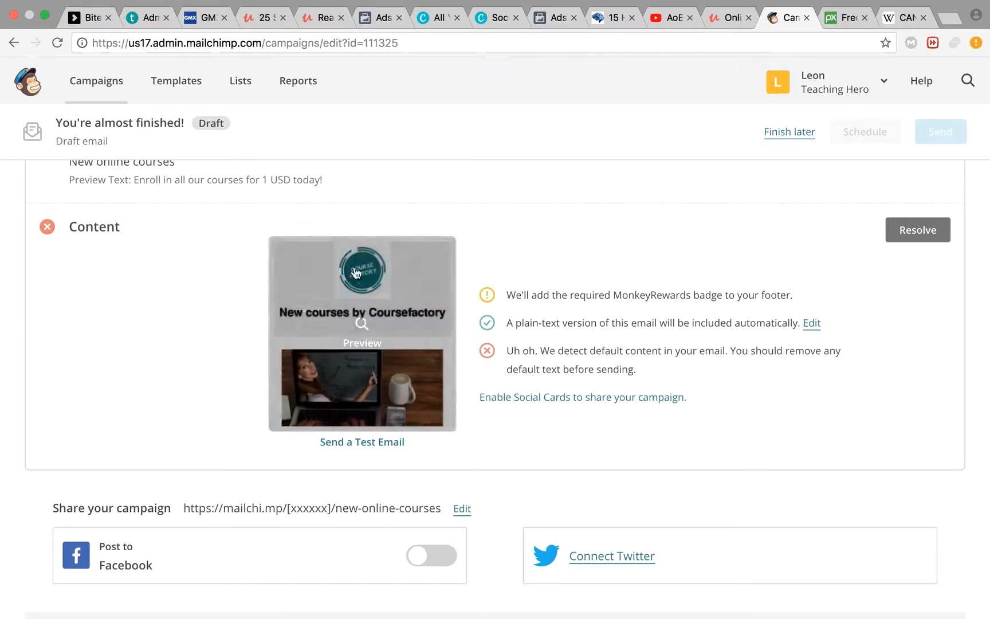
Scroll through the campaign checklist to confirm To, From and Subject are complete.
scroll(512, 375, "down", 5)
scroll(552, 342, "down", 2)
scroll(552, 342, "up", 10)
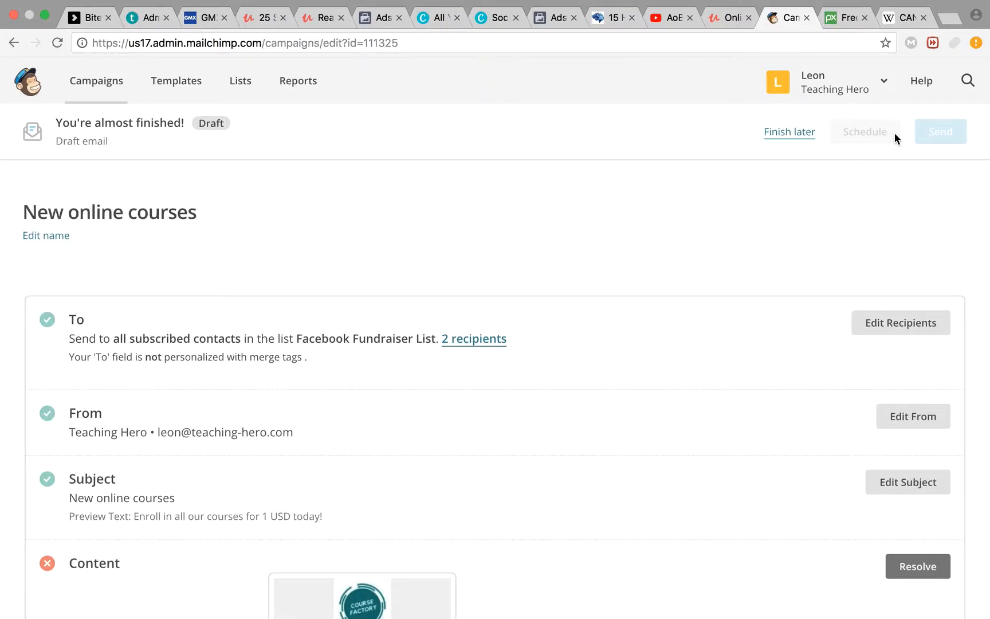